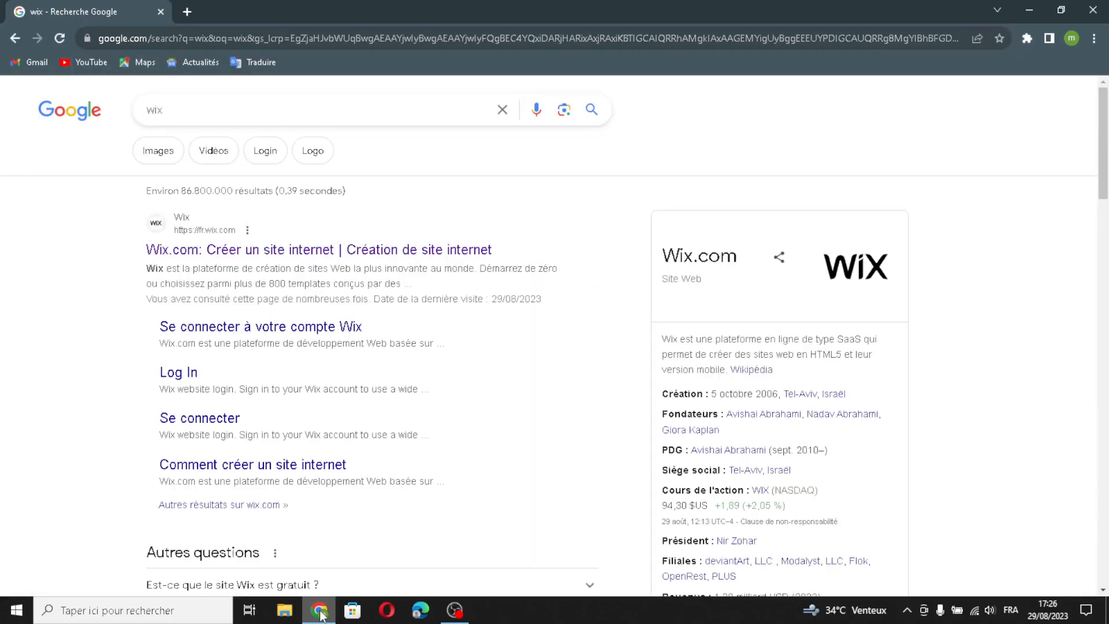
Step: Open Wix.com from the search results and start a new site built with Wix Editor
click(422, 252)
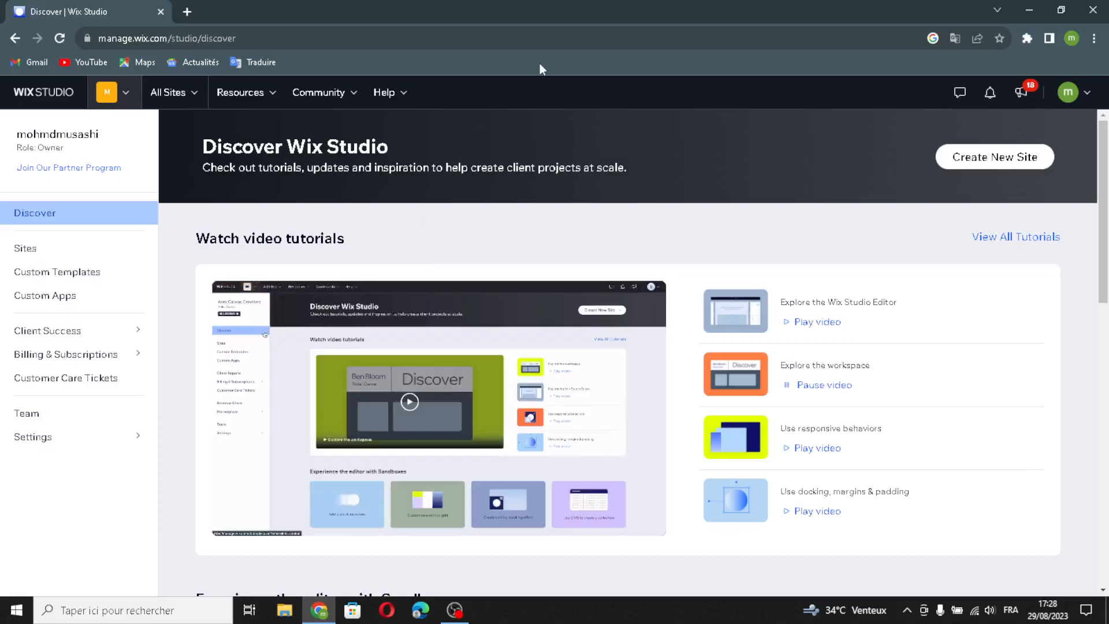
click(950, 160)
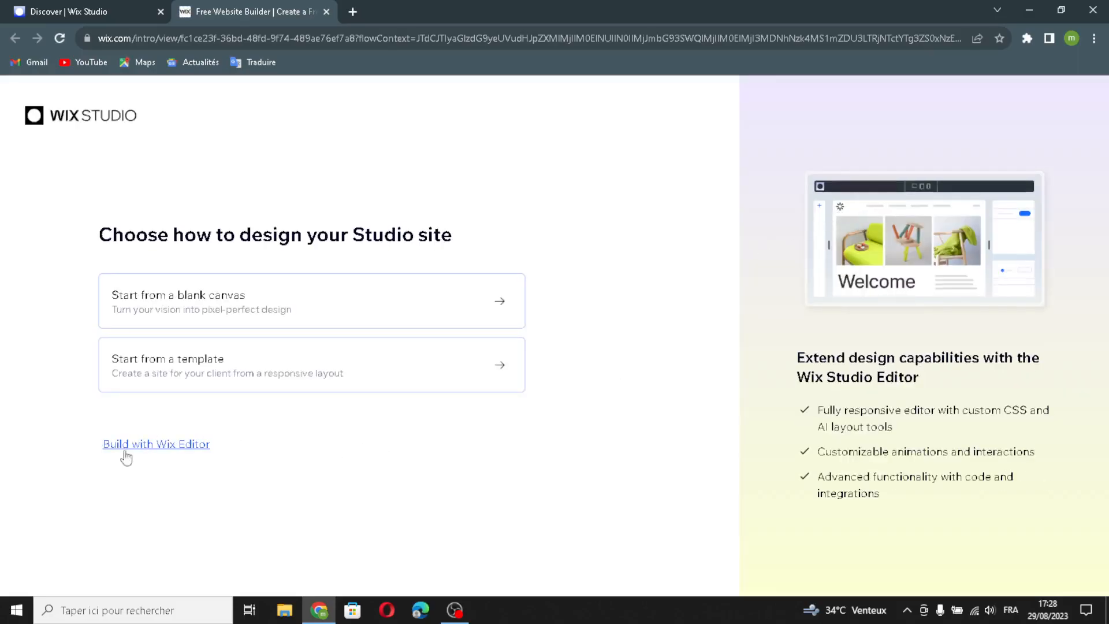
click(133, 453)
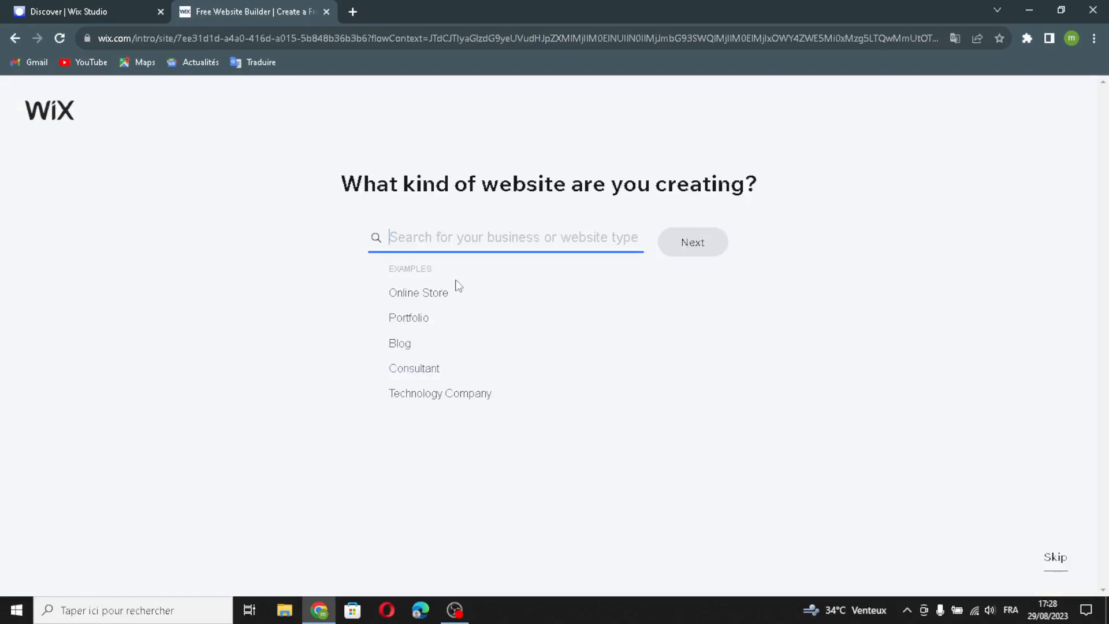
Step: Search the website types for "virtual event planning and hosting" and choose Event Planning Company
text(vir)
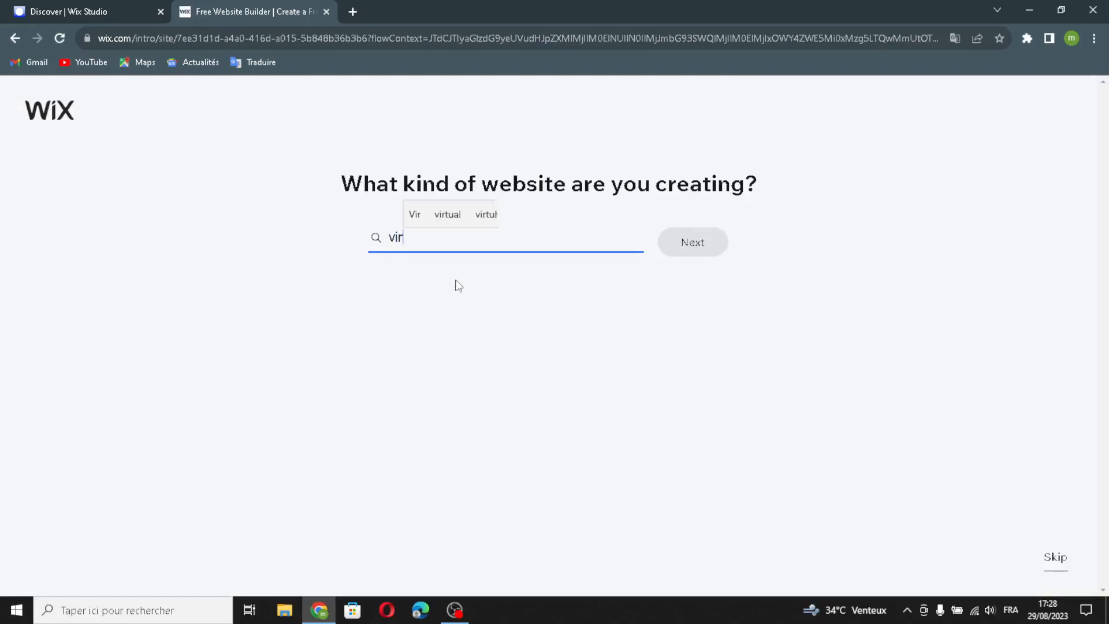
text(tual e)
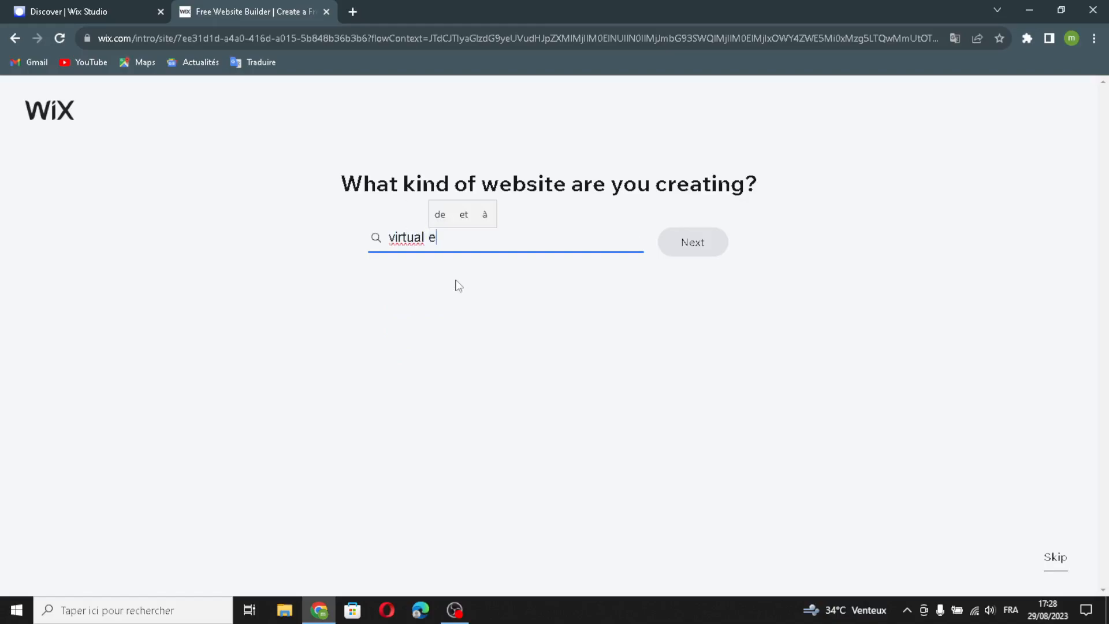
text(vent )
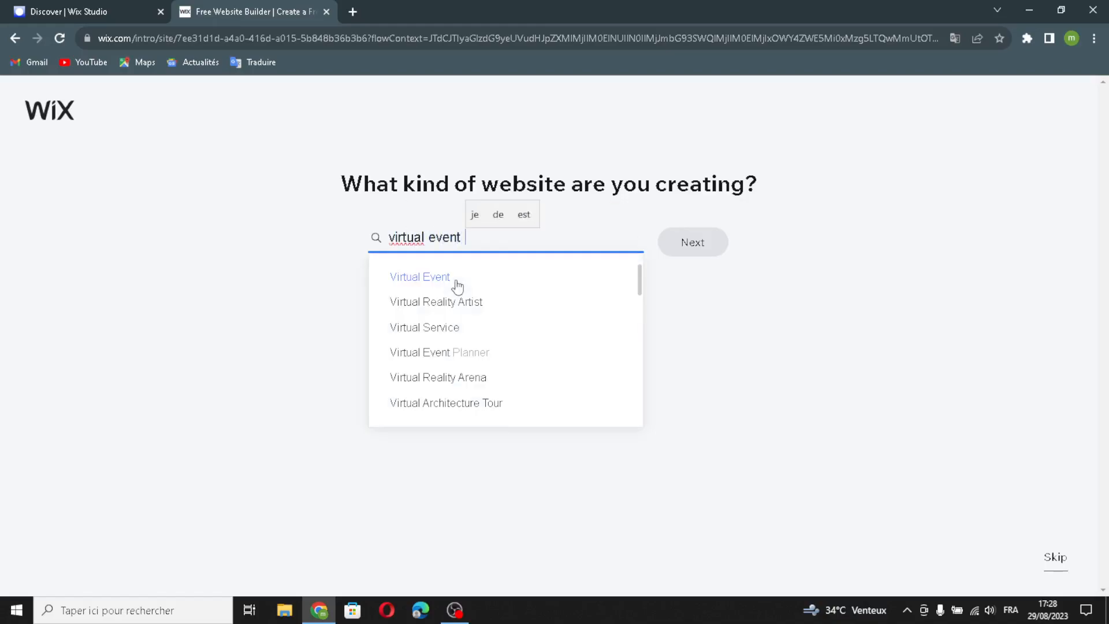
text(planning )
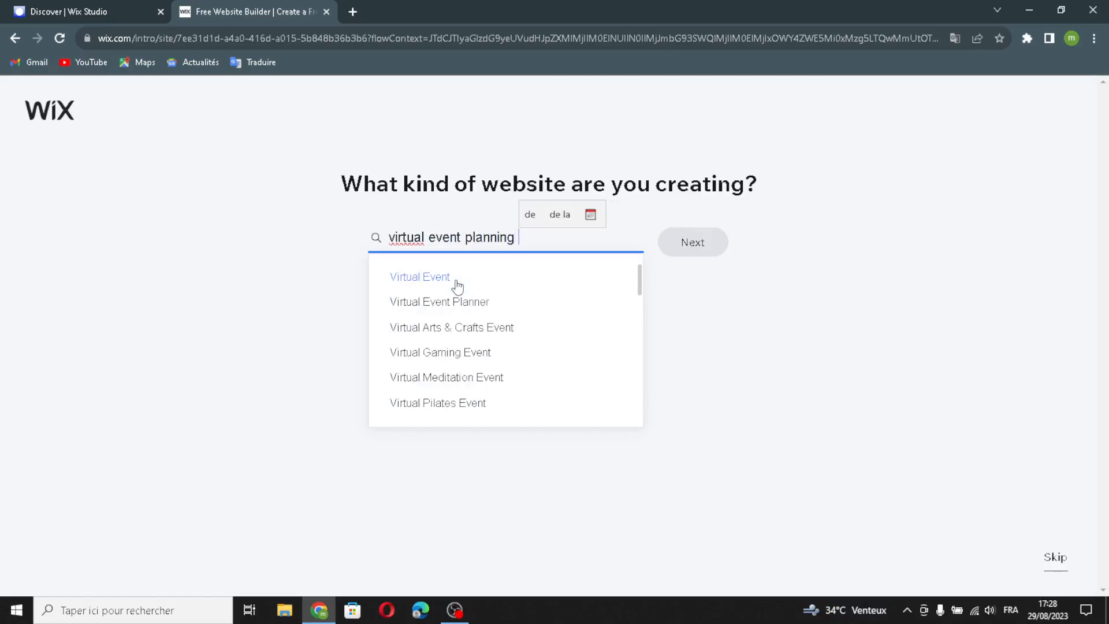
text(and h)
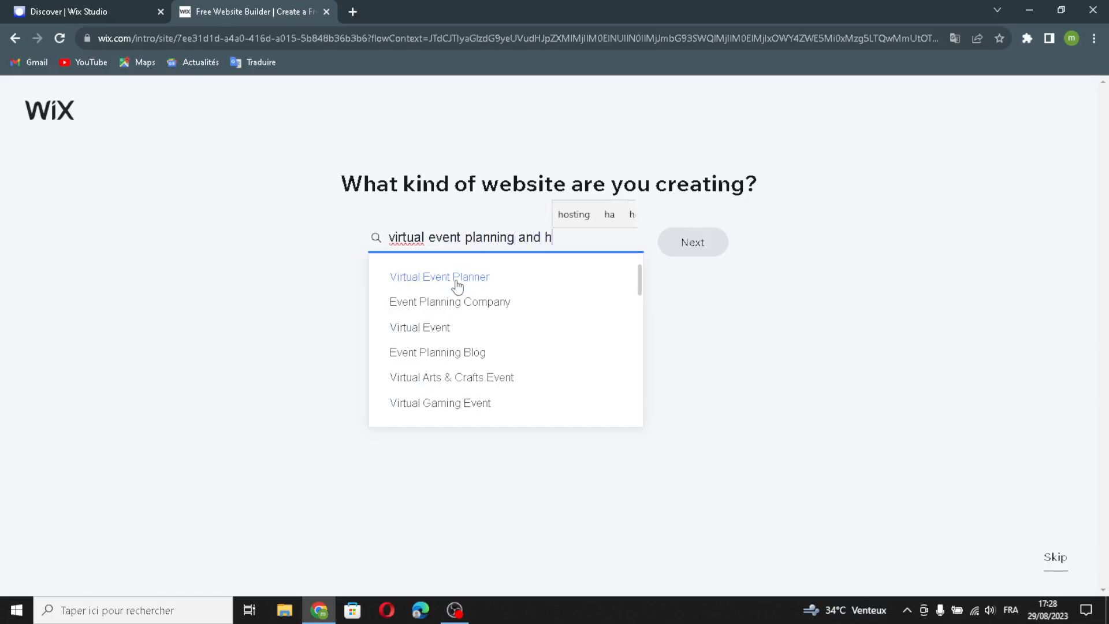
text(ostin)
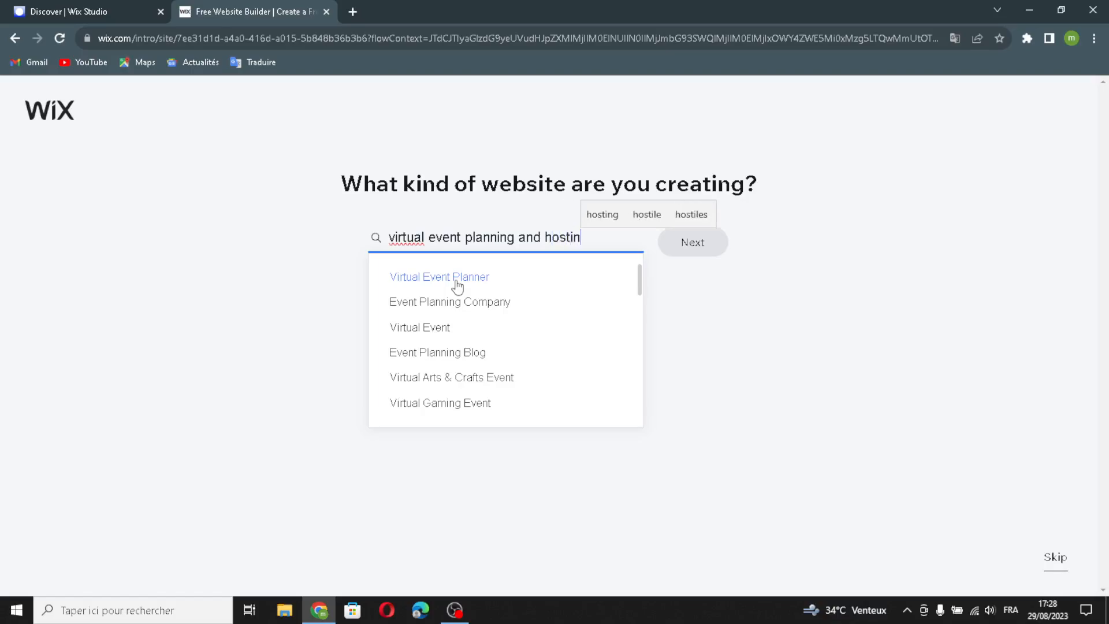
text(g)
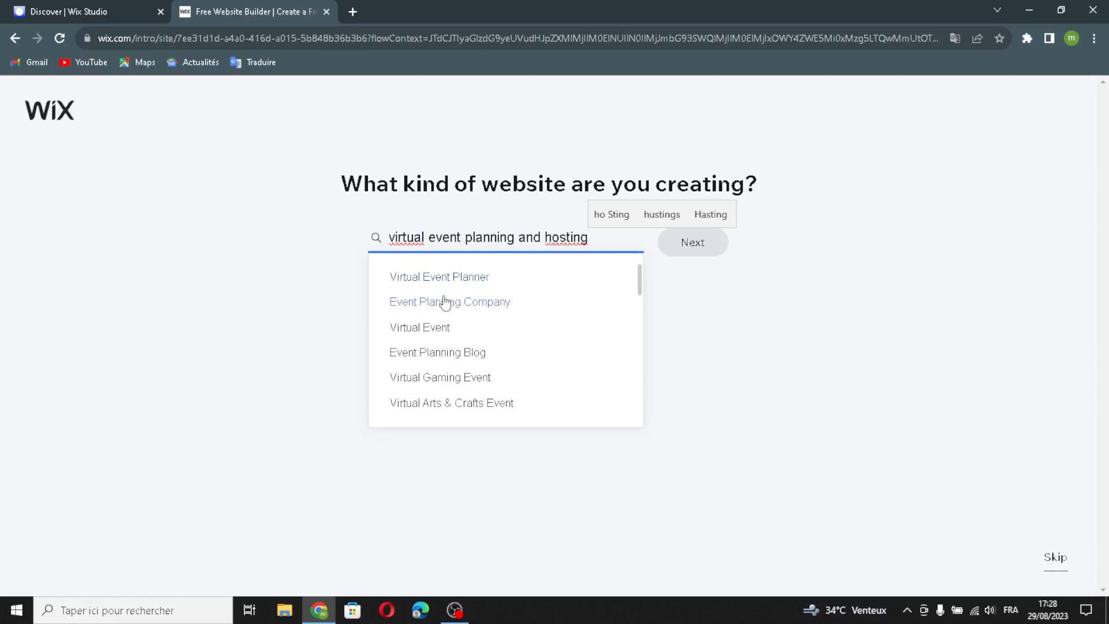
click(481, 301)
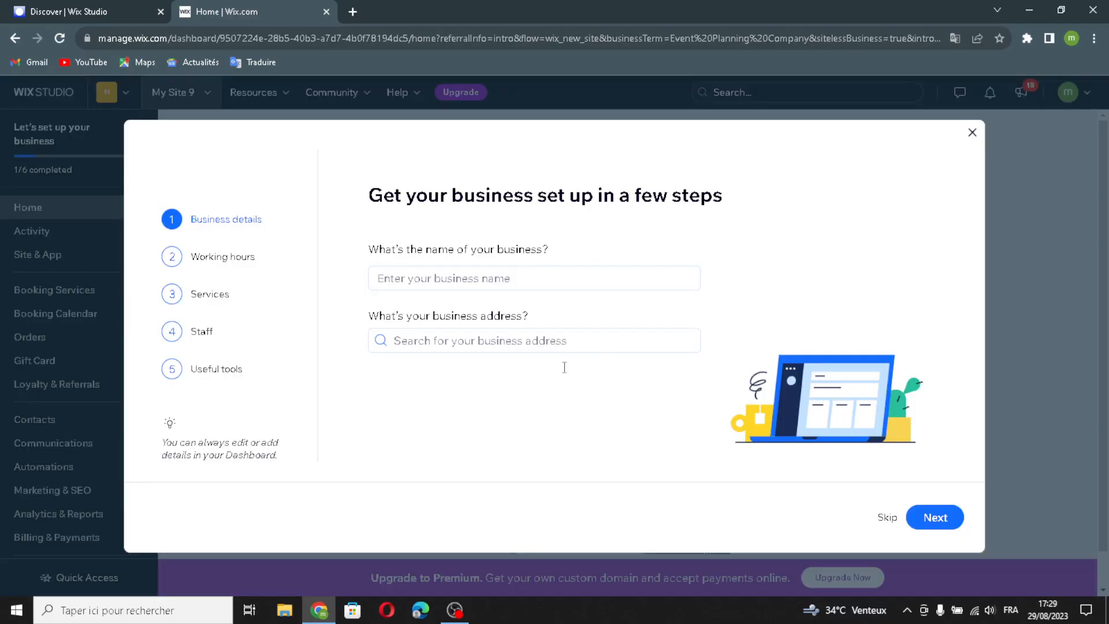
Step: Name the business VirtuPlan Events, leave the address empty and accept the default working hours
click(438, 270)
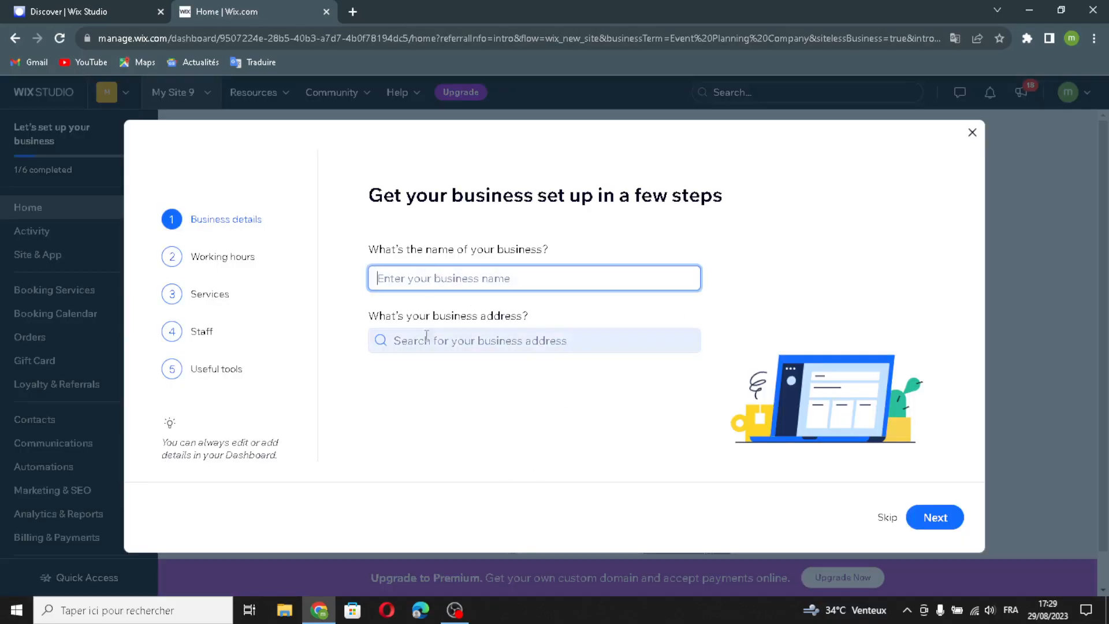
text(VirtuPlan Events)
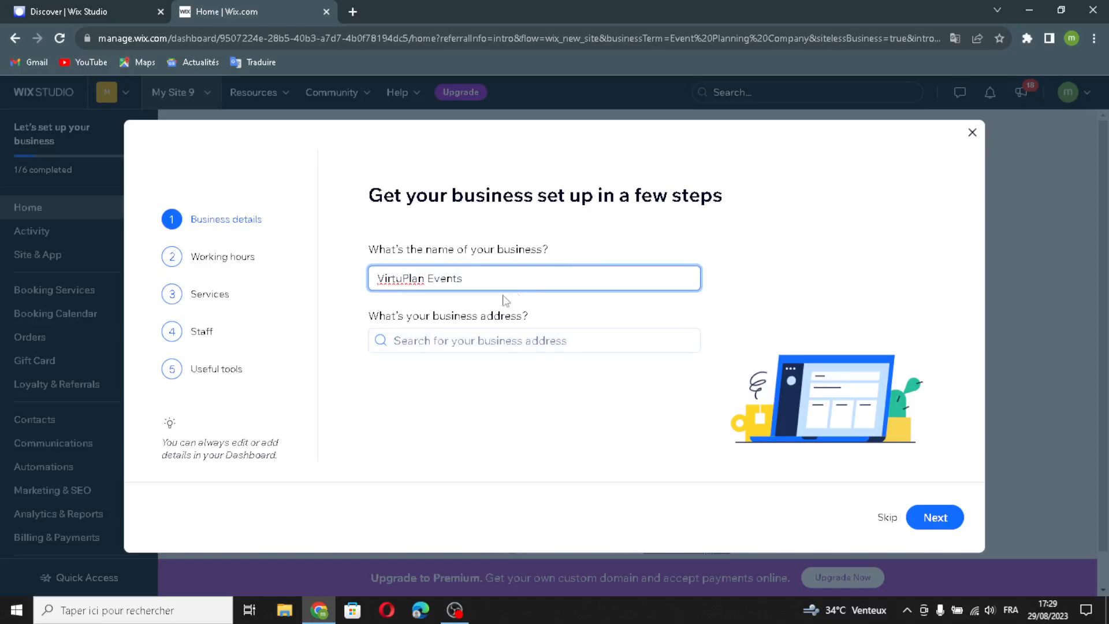
click(417, 338)
click(514, 437)
click(945, 528)
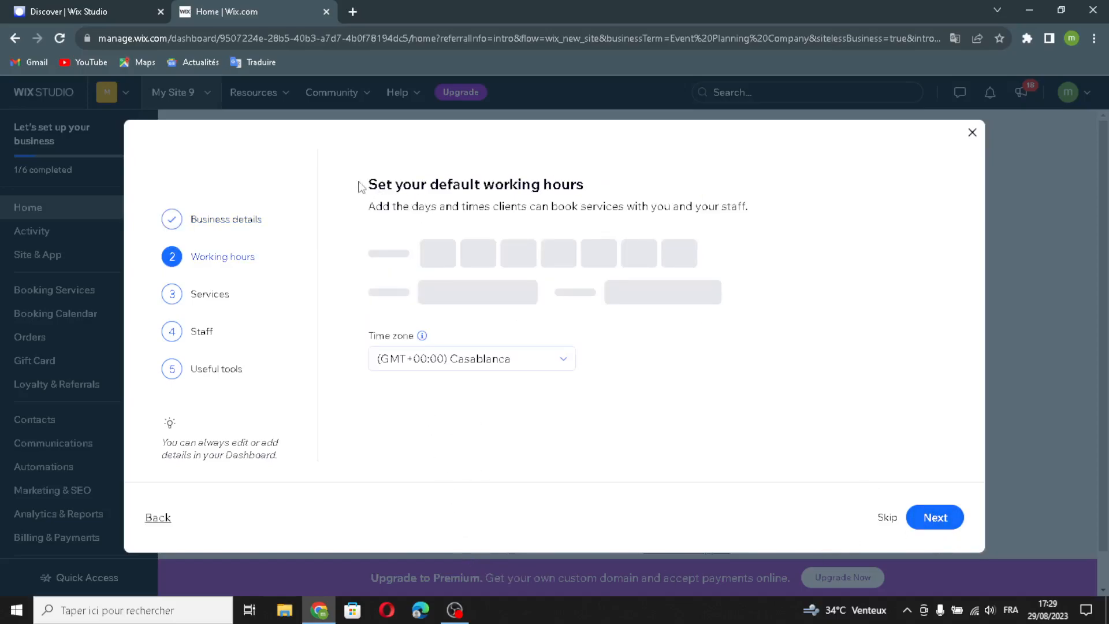
click(934, 517)
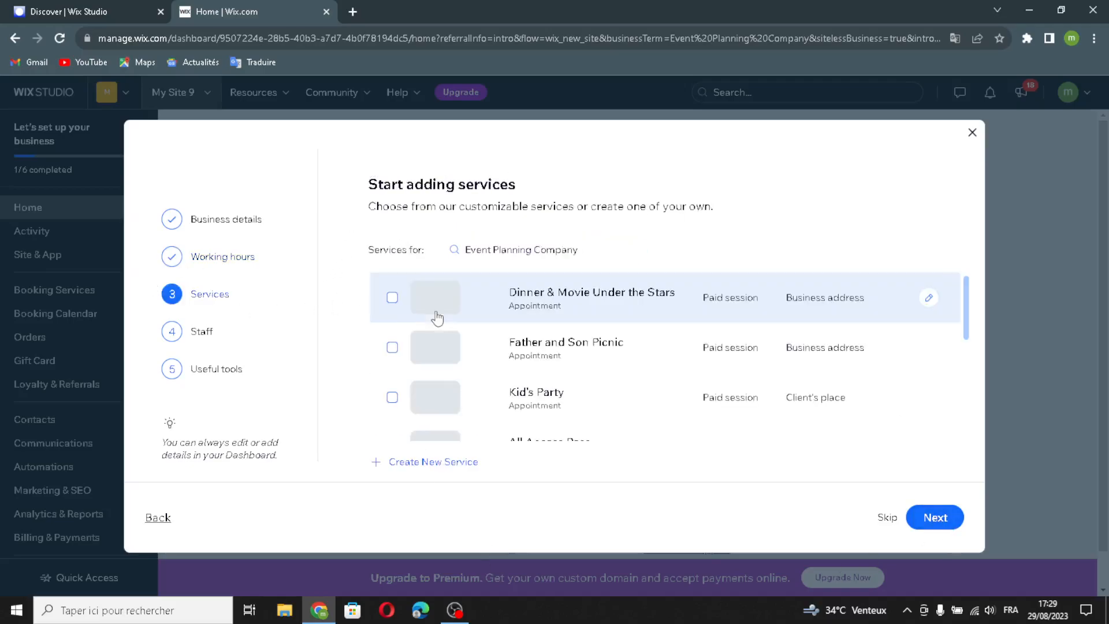
Step: Select Dinner & Movie Under the Stars, Father and Son Picnic, Kid's Party and three further suggested services for the business
click(436, 300)
click(439, 348)
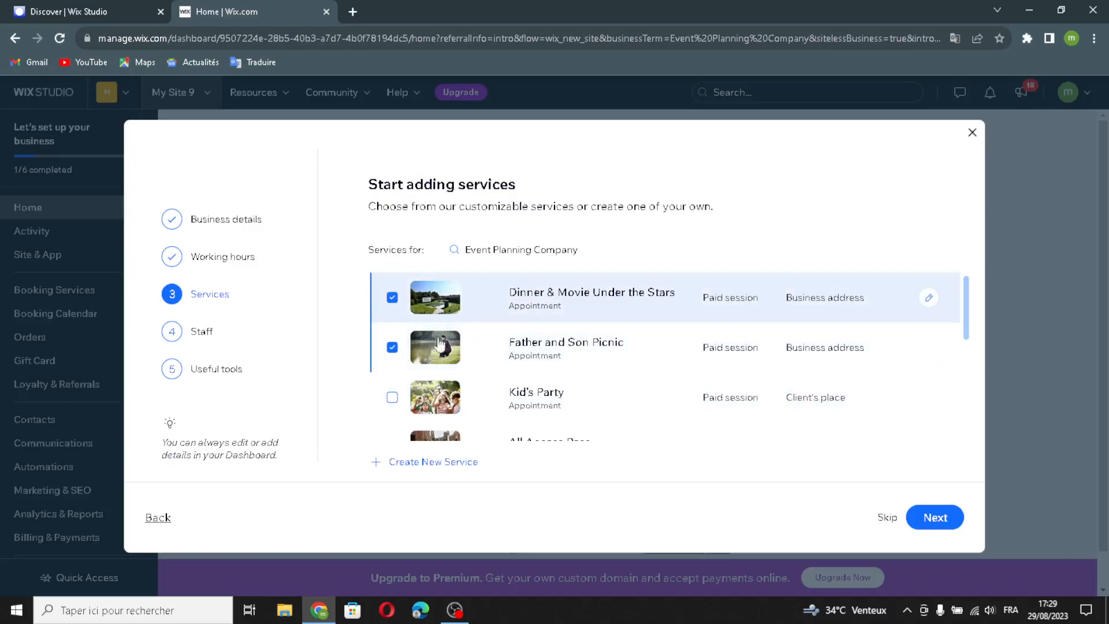
click(432, 398)
scroll(433, 398, down, 3)
click(434, 360)
click(439, 310)
click(445, 411)
click(941, 519)
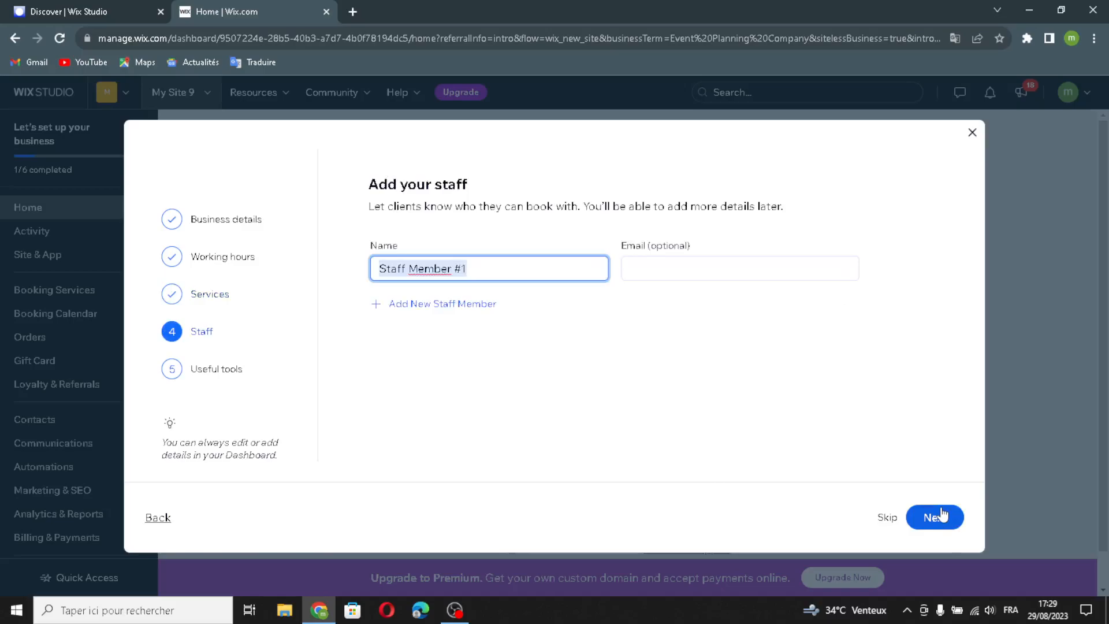
Step: Keep the default staff member and add tools for online payments, in-person payments, automated email and SMS reminders, and selling digital and physical products
click(940, 515)
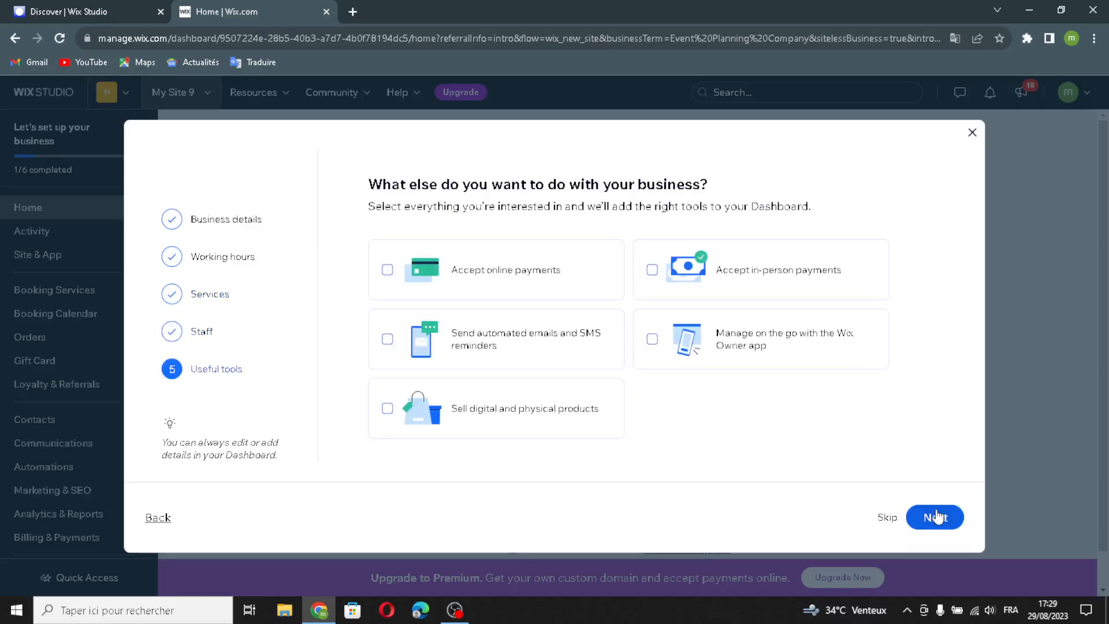
click(558, 271)
click(473, 346)
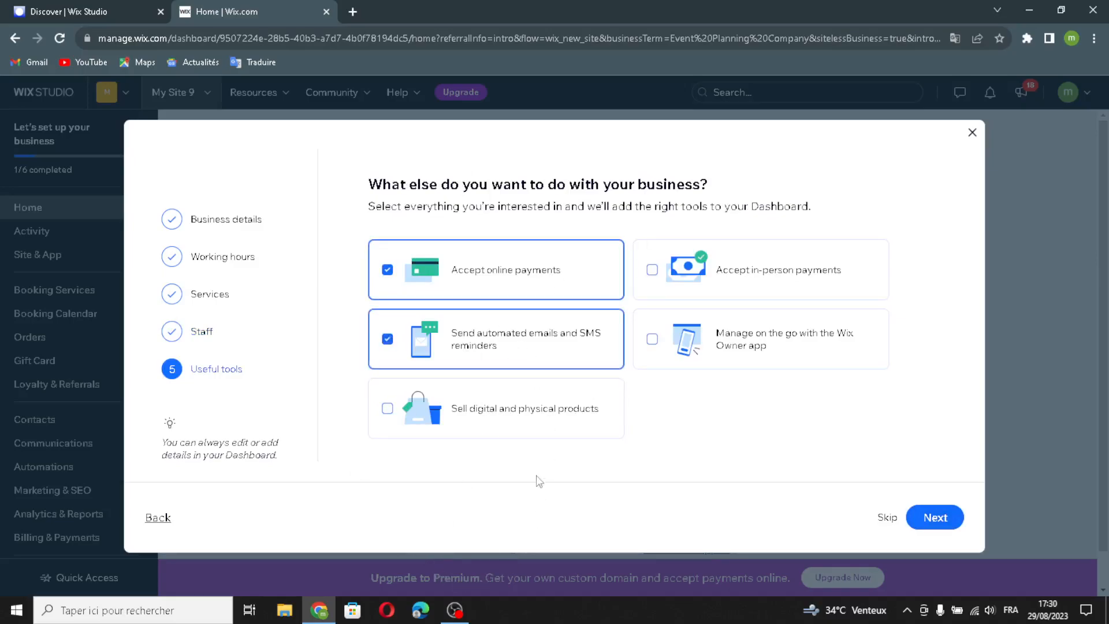
click(497, 422)
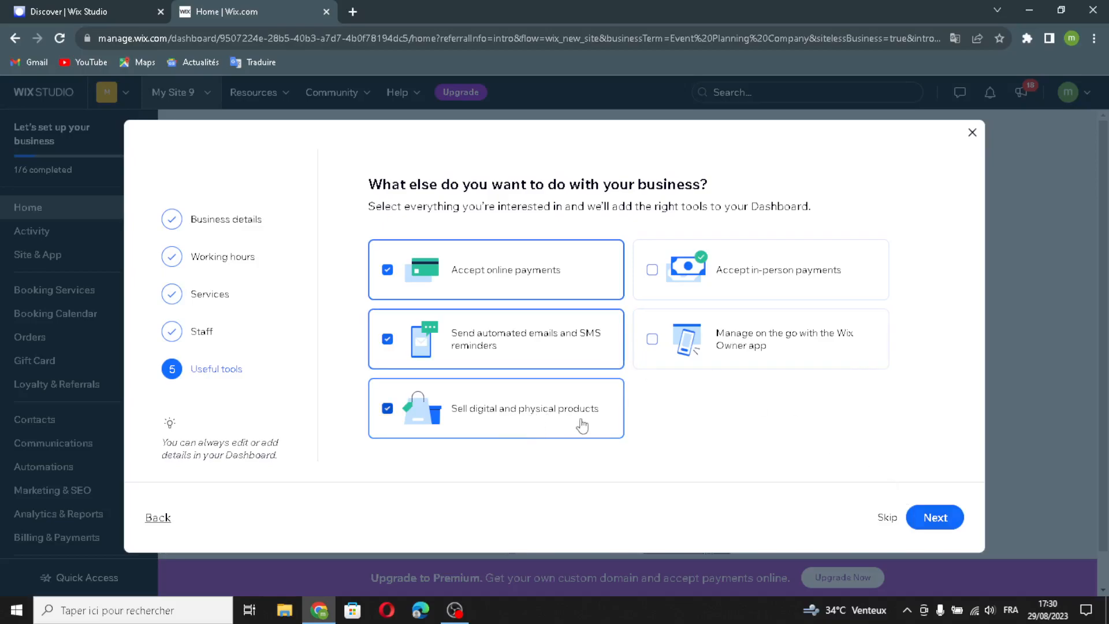
click(715, 280)
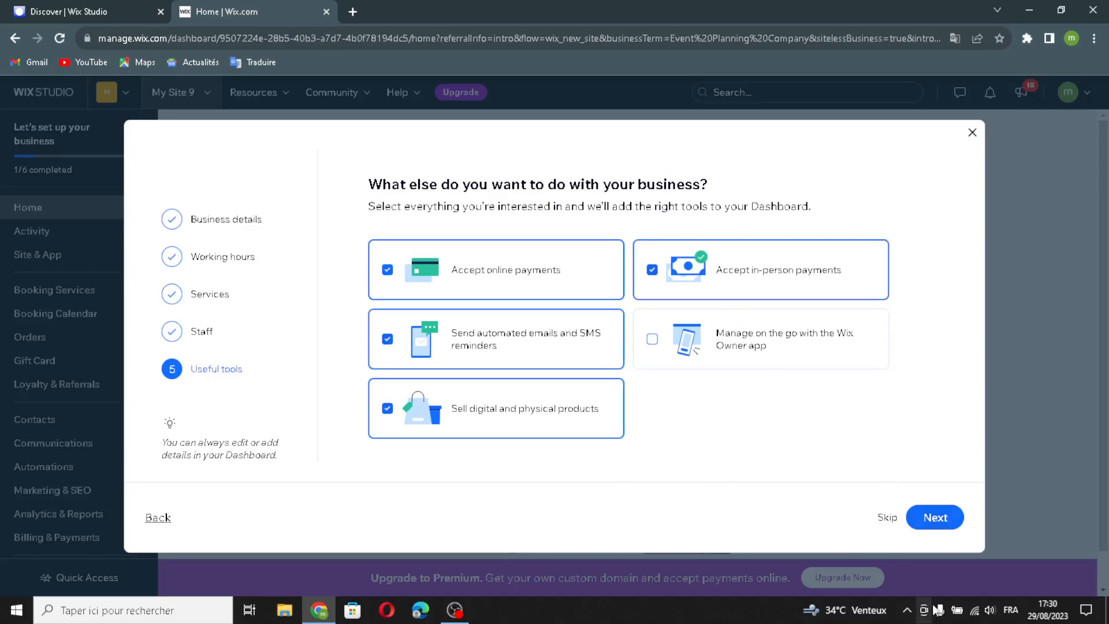
click(935, 519)
Step: Start designing the website by letting Wix create it, and accept the business info as filled in
click(536, 337)
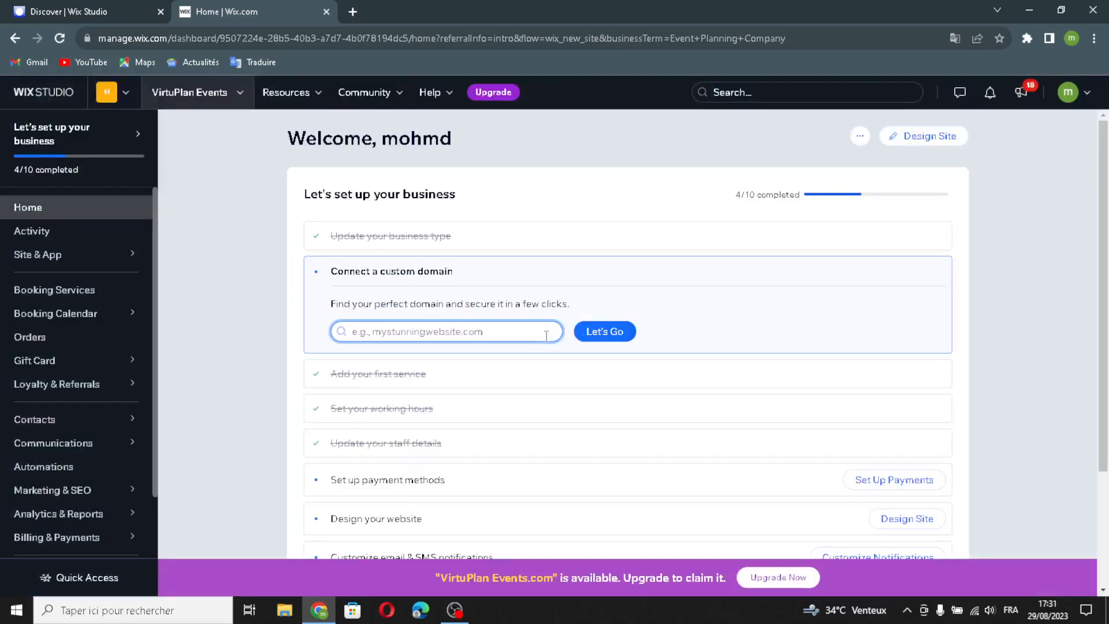
click(956, 148)
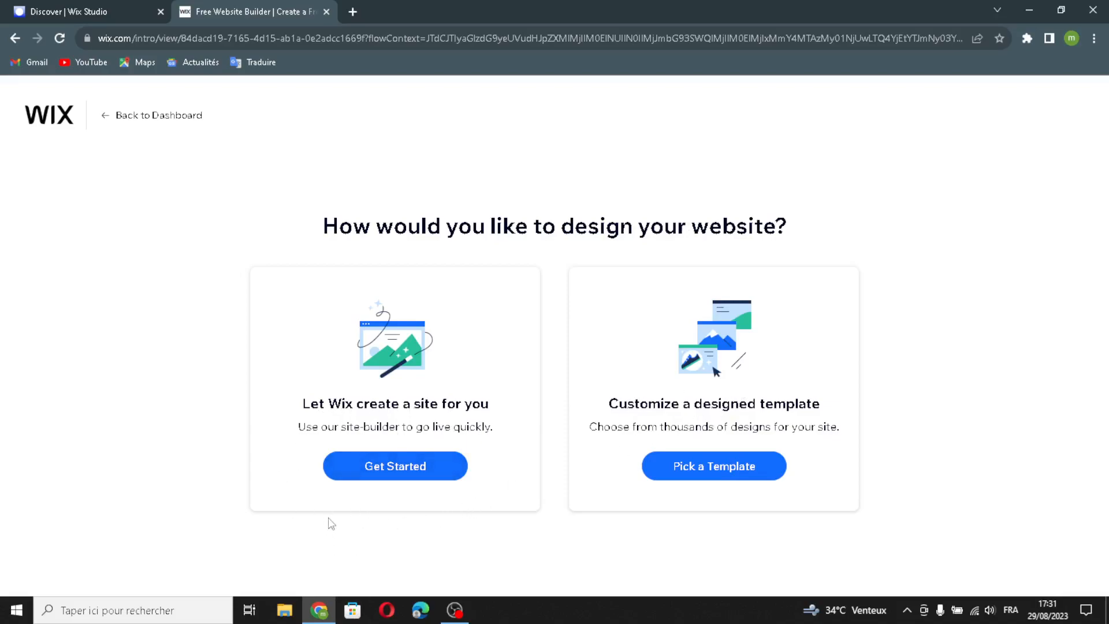
click(354, 466)
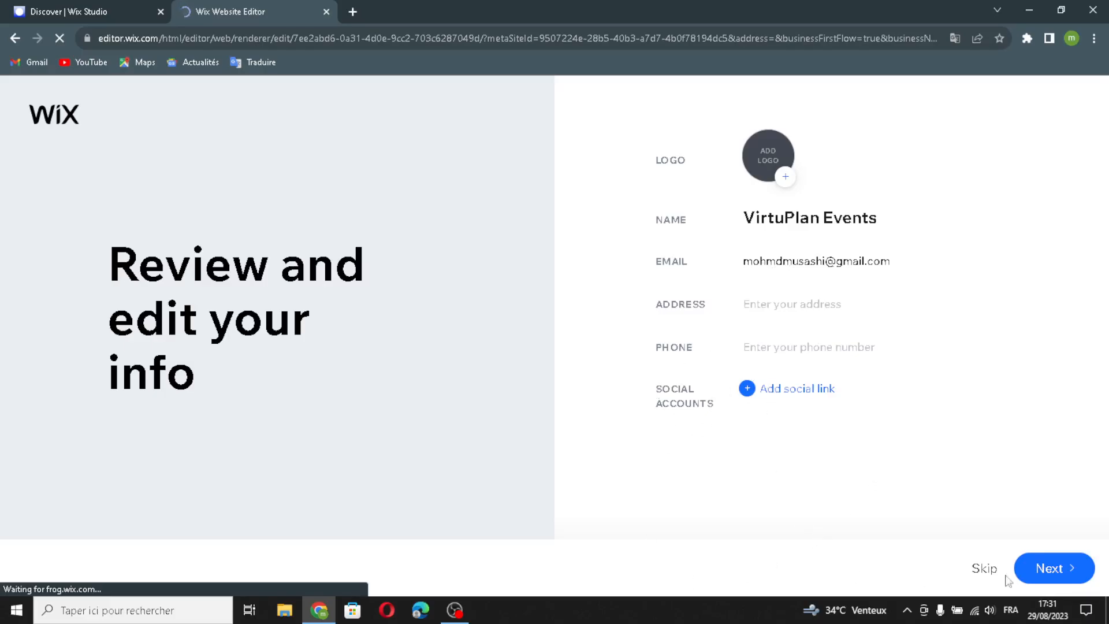
click(1035, 570)
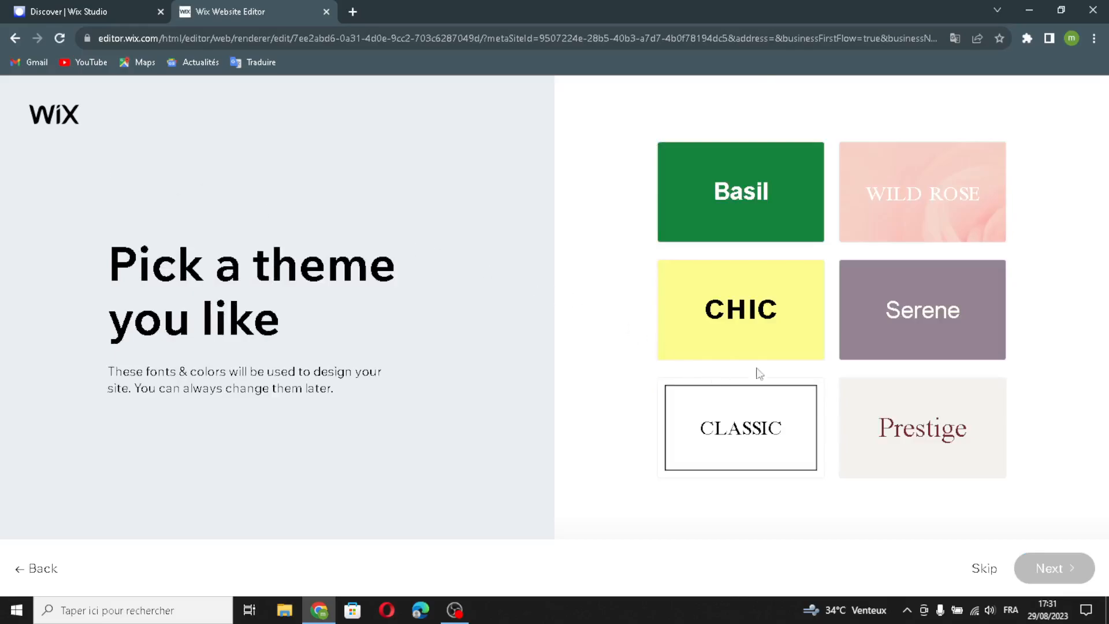
Step: Choose the Serene theme and the homepage design with the flower bouquet and the heading "VirtuPlan Events is Here for You"
click(882, 322)
click(1052, 568)
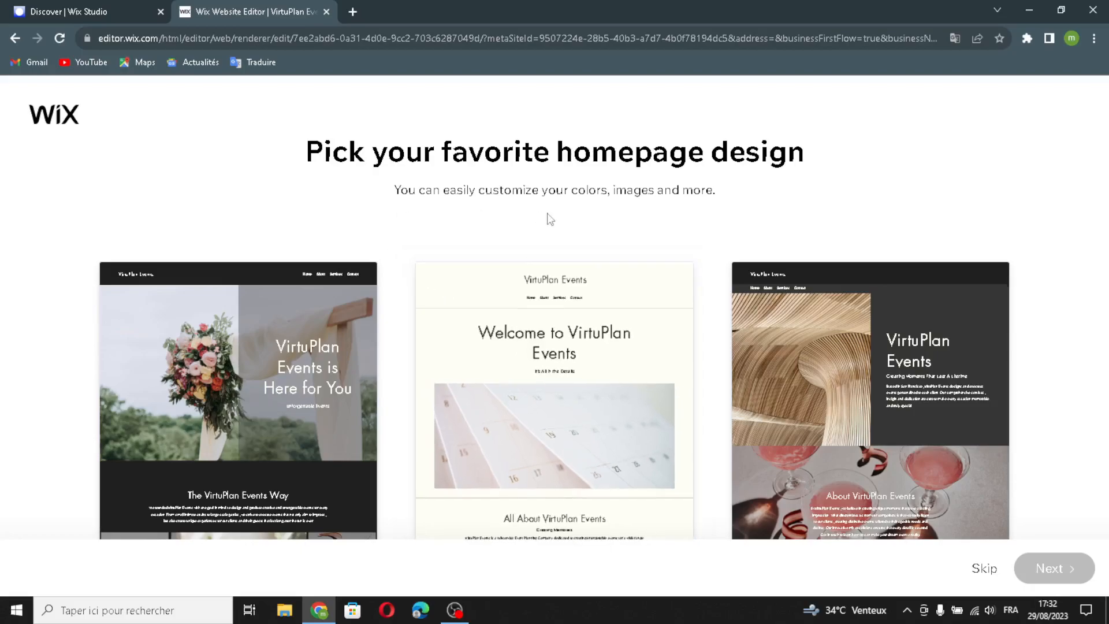
click(378, 464)
click(1065, 571)
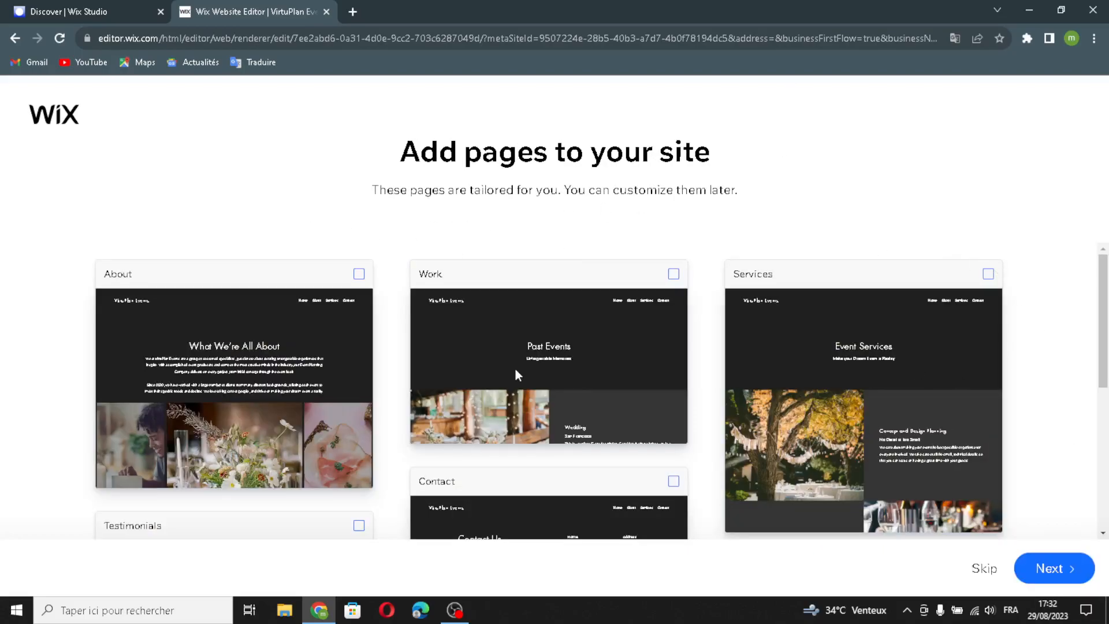
Step: Add the Work, Services, Testimonials, Contact and News pages to the site and open it in the editor
scroll(516, 371, down, 1)
click(349, 500)
scroll(349, 500, down, 1)
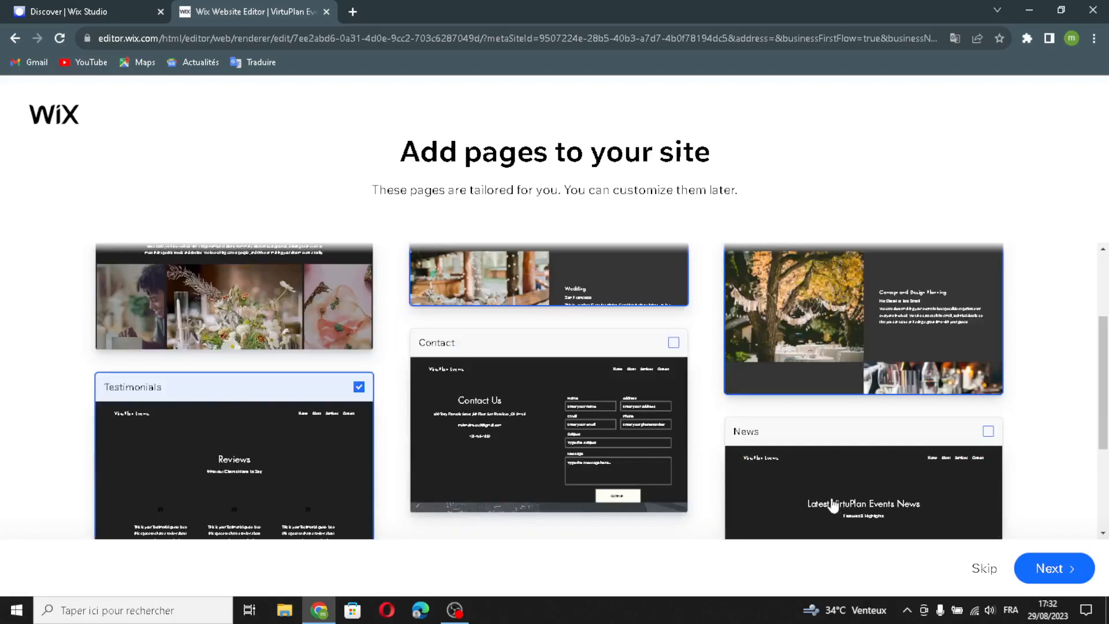
click(1050, 569)
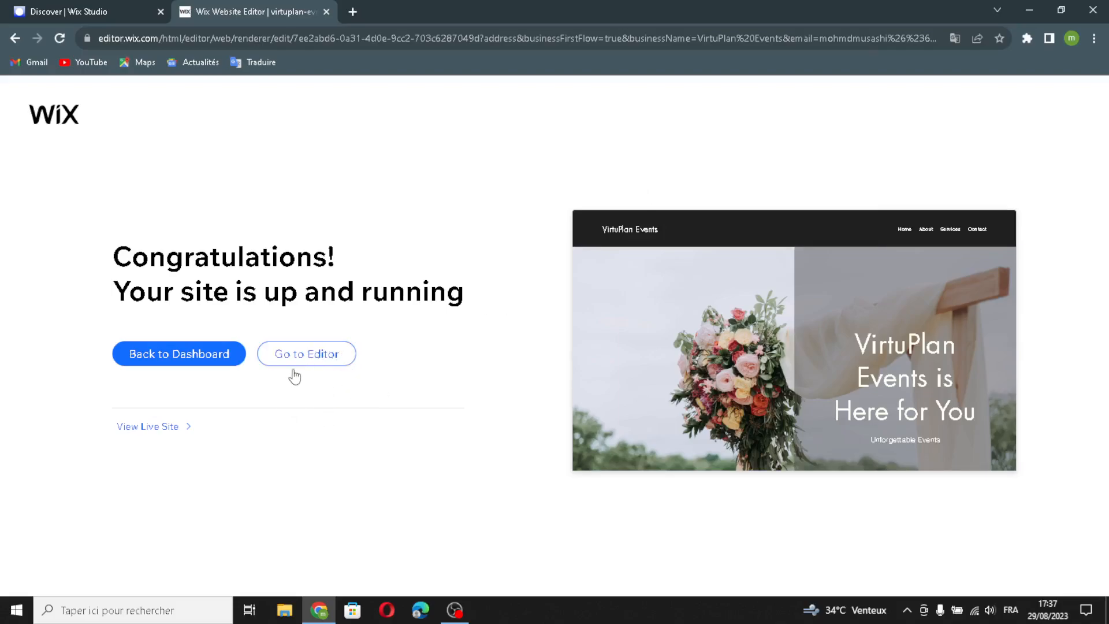
click(347, 354)
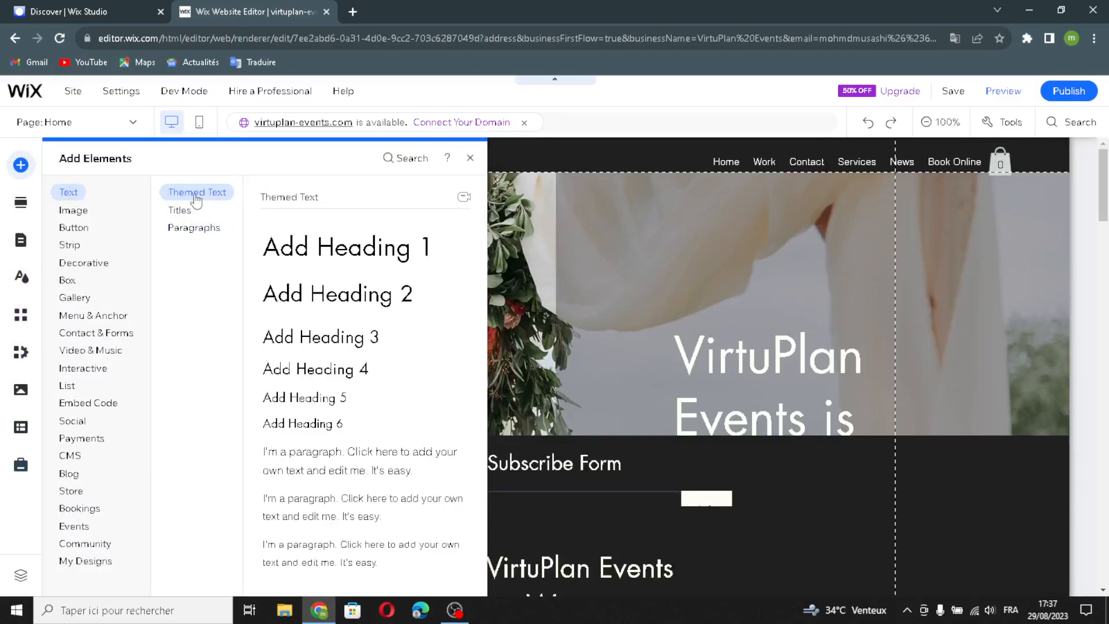
Step: Browse the title, paragraph and themed text elements that can be added to the homepage
click(175, 211)
click(192, 229)
click(178, 214)
click(192, 197)
Step: Review the image elements, including the upload and import options and the free Wix images and illustrations
click(77, 212)
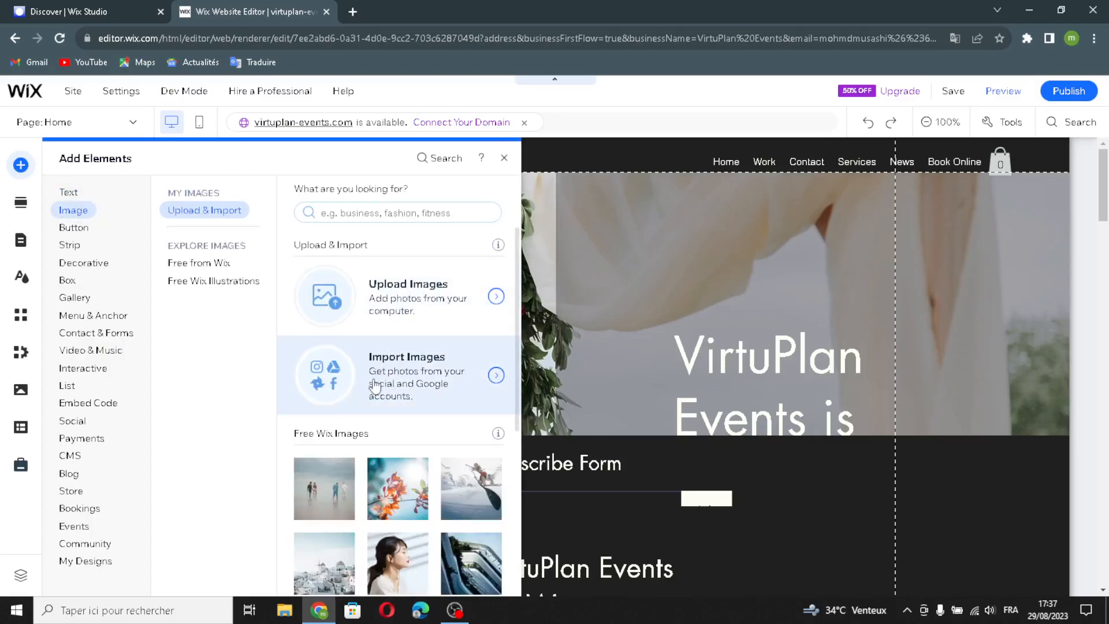
scroll(346, 275, down, 5)
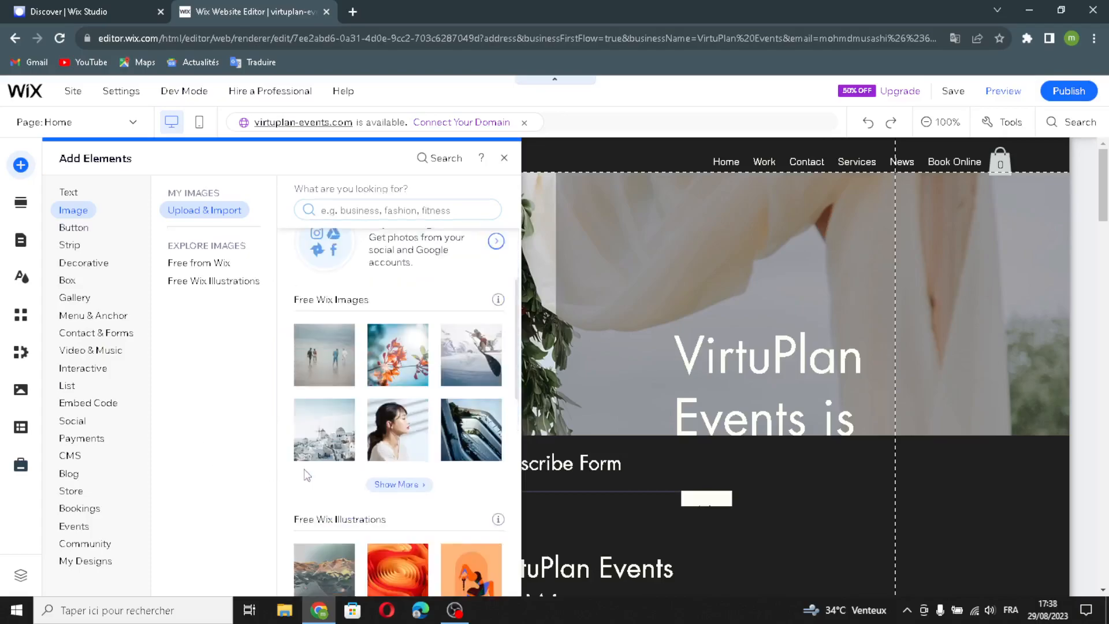
scroll(345, 275, up, 2)
scroll(343, 407, down, 2)
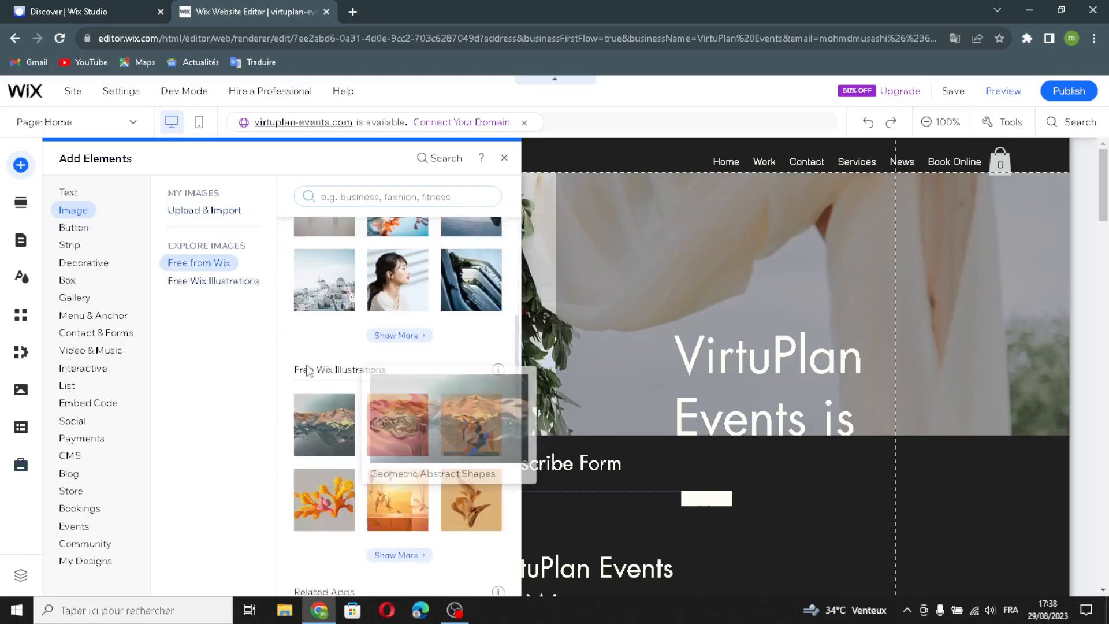
Step: Examine the available button elements, from icon, document and iTunes buttons to the Pay and PayPal payment buttons
click(73, 229)
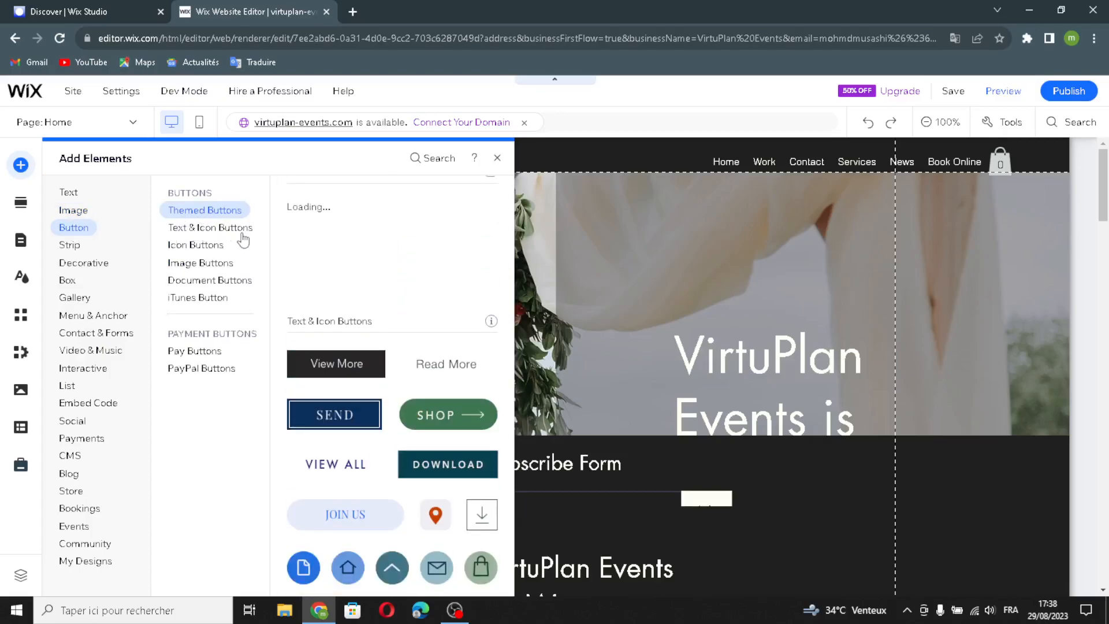
click(196, 247)
click(200, 264)
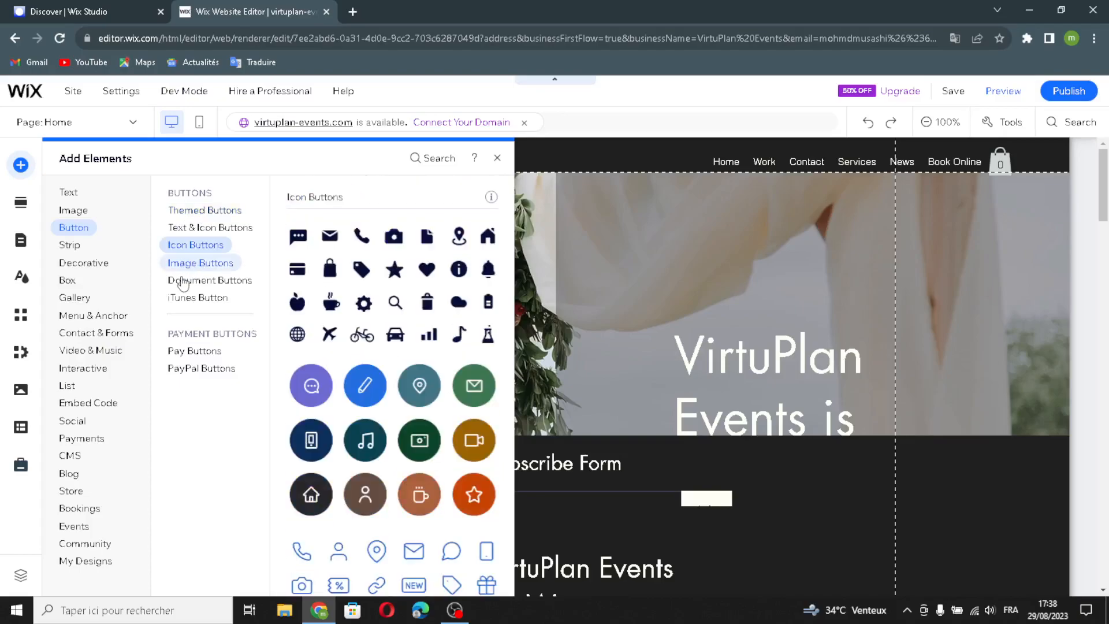
click(193, 281)
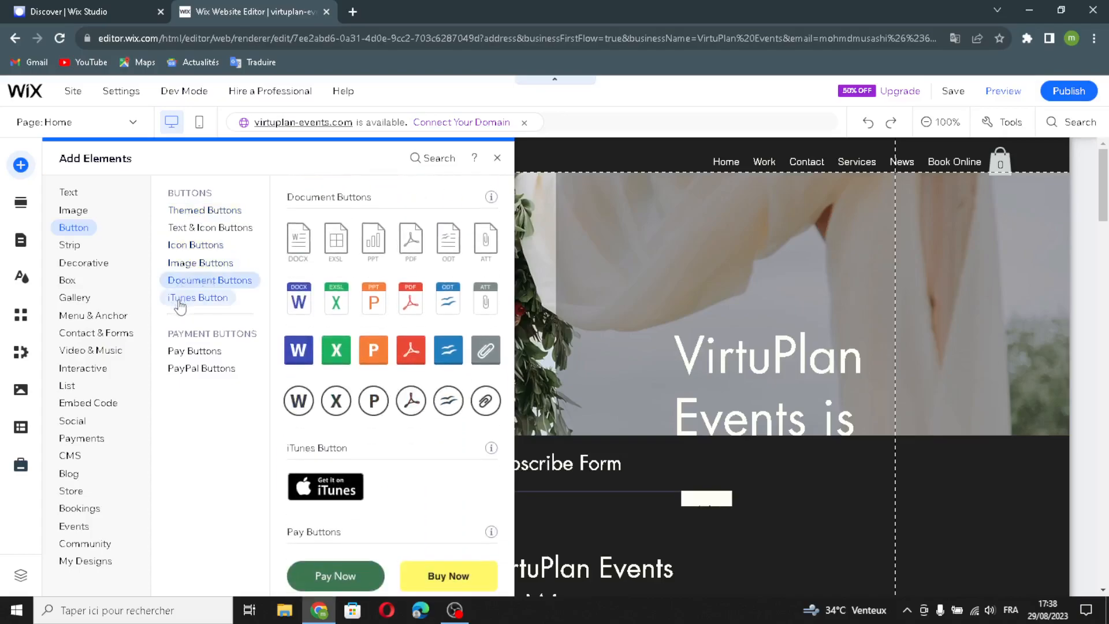
click(206, 299)
click(186, 351)
click(183, 368)
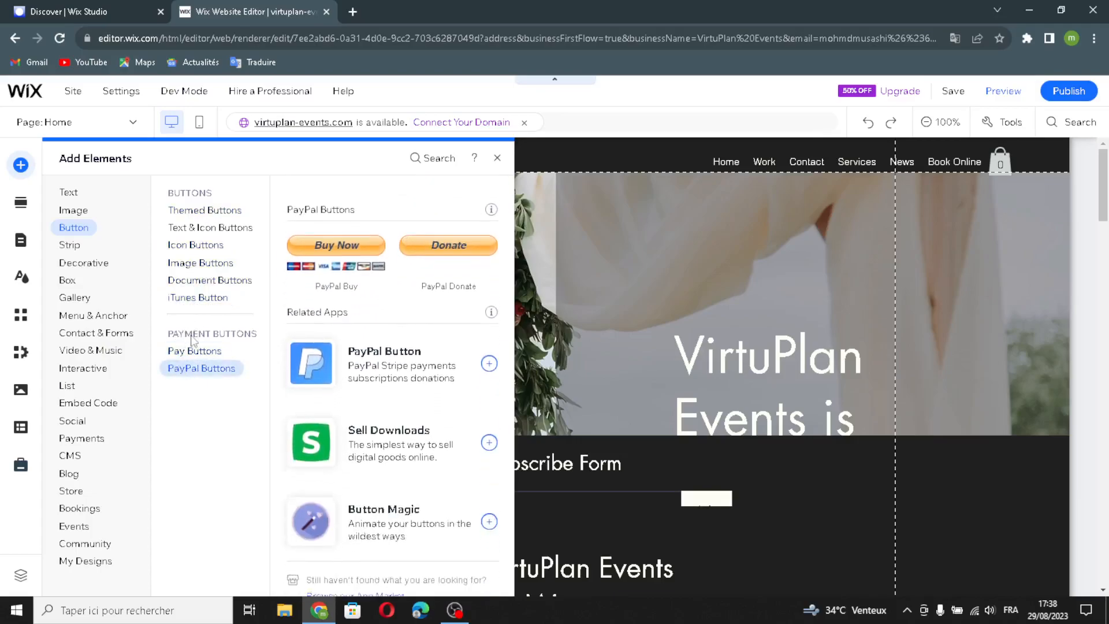
click(185, 351)
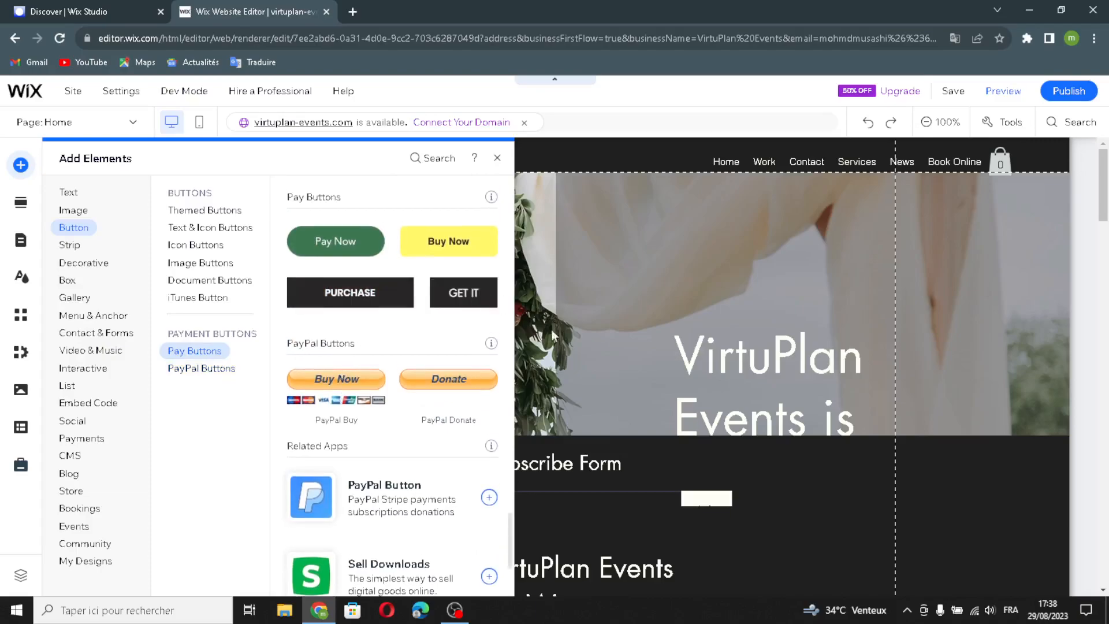
Step: Look through the strip designs, covering the Featured, About, Services, Contact, Welcome, Testimonials and Team categories
click(70, 245)
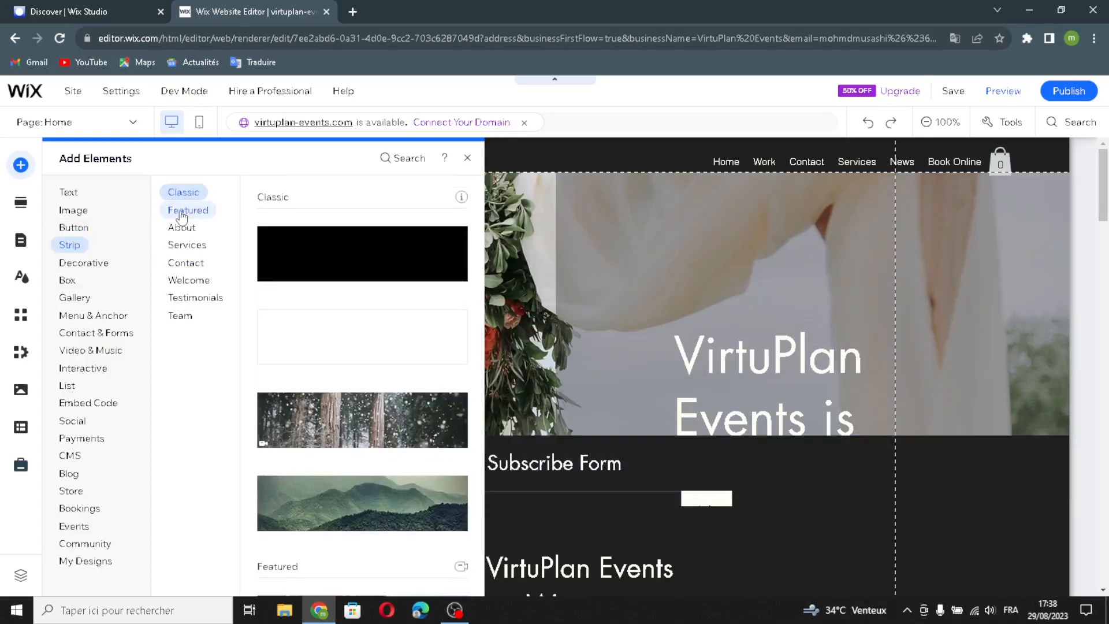
click(187, 210)
click(171, 229)
click(173, 246)
click(175, 264)
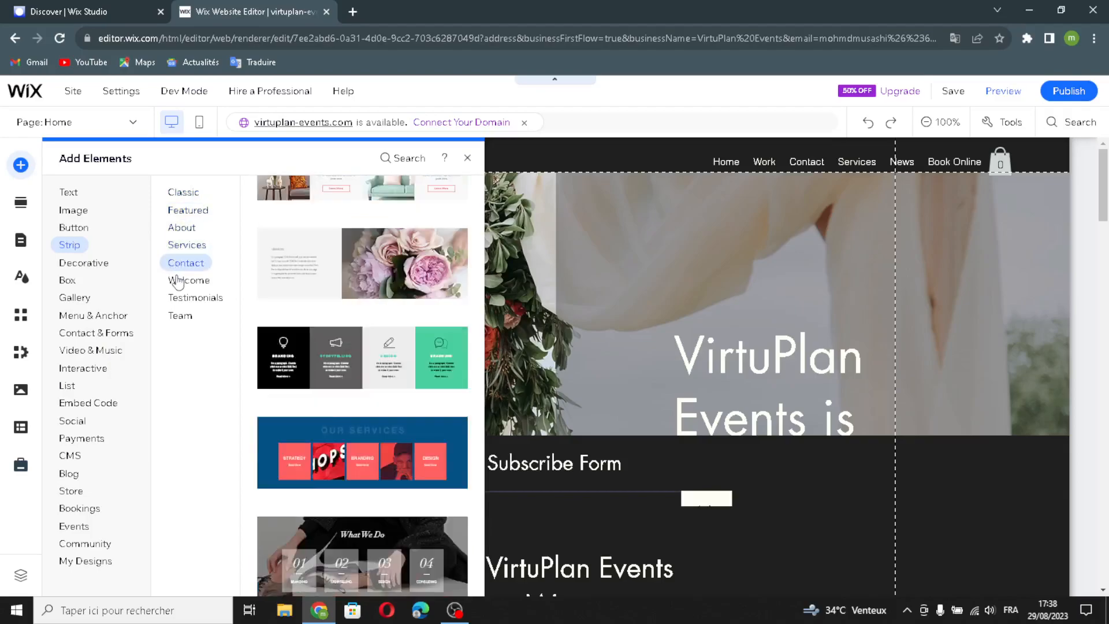
click(193, 297)
click(180, 315)
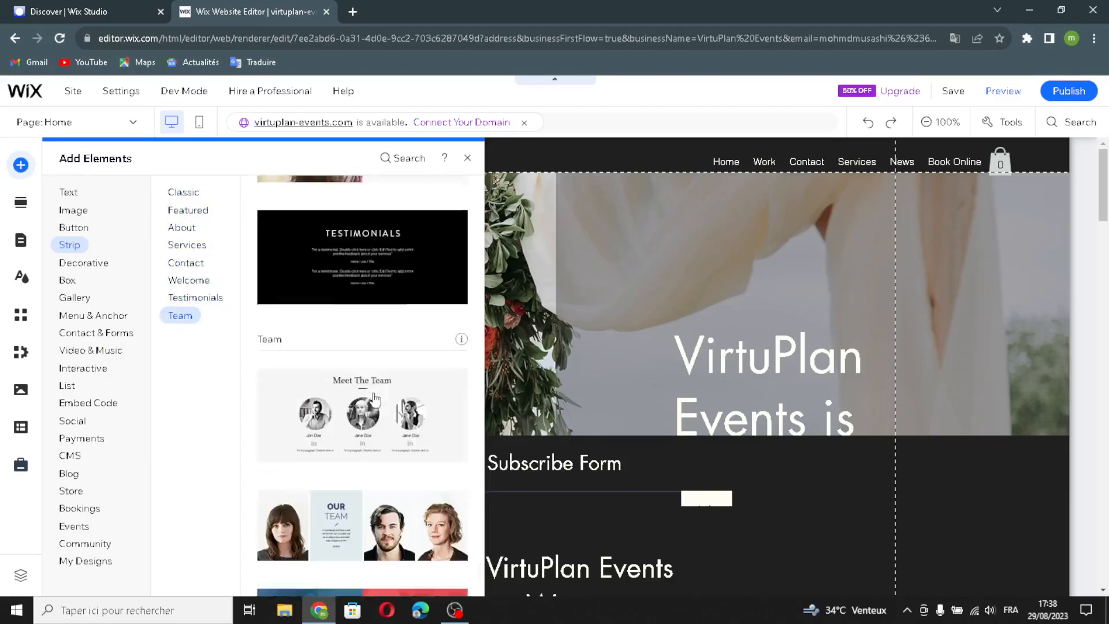
scroll(371, 332, up, 10)
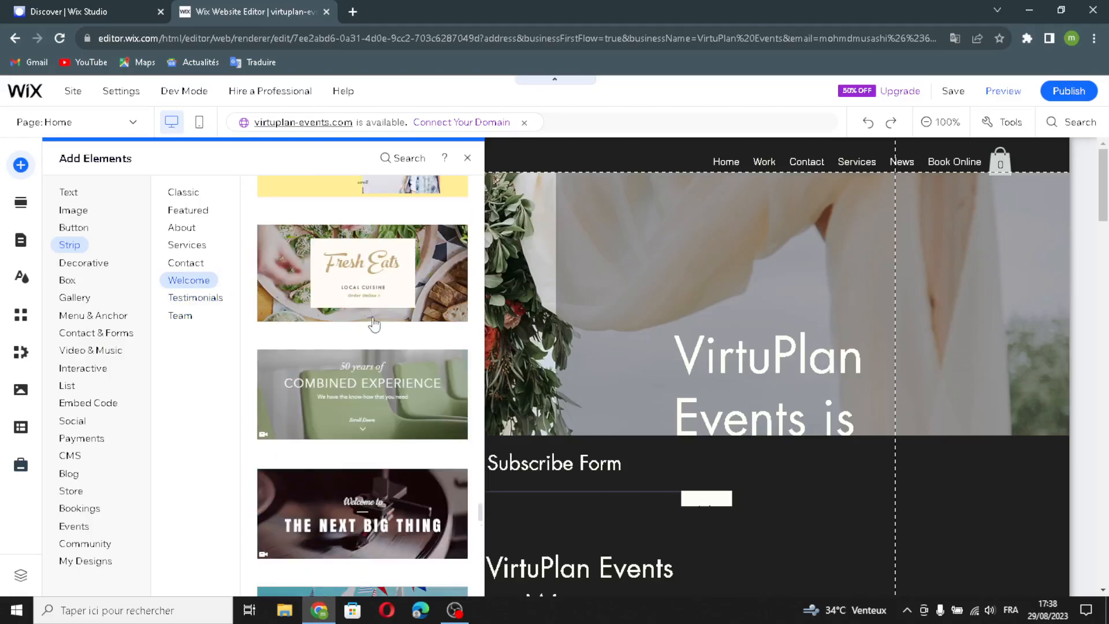
scroll(412, 308, up, 5)
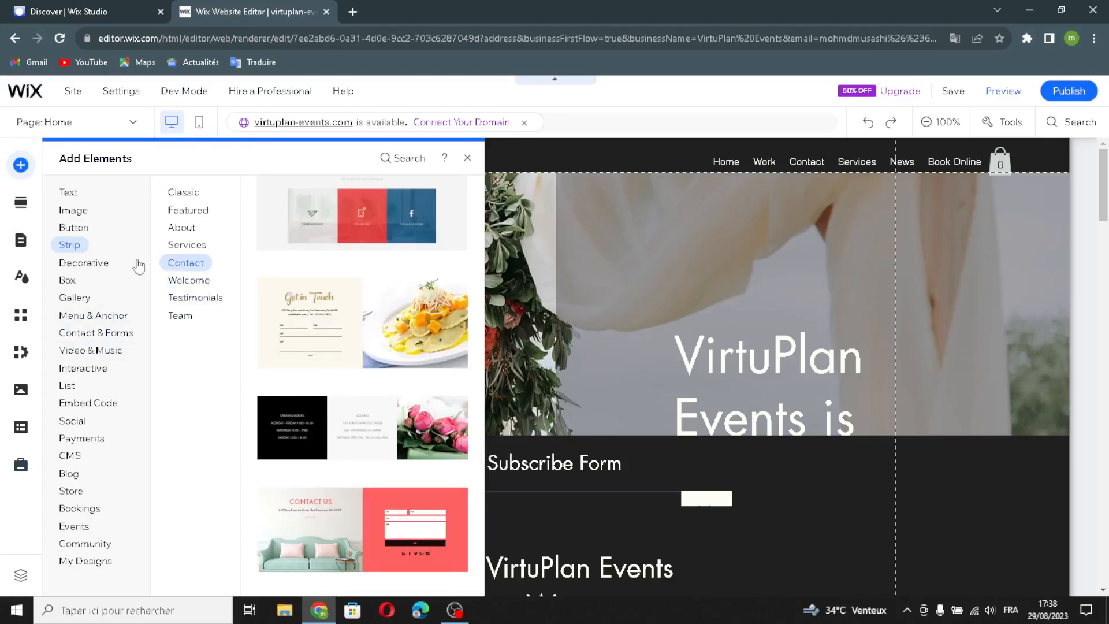
Step: Browse the decorative shapes, including basic shapes, arrows, and horizontal and vertical lines
click(102, 266)
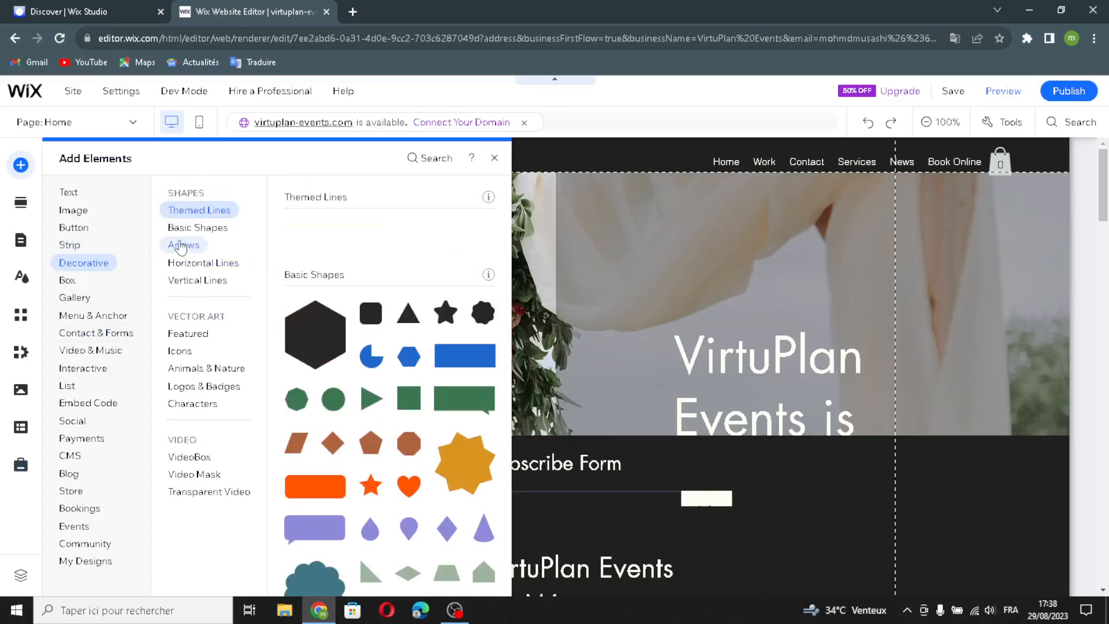
click(184, 236)
click(183, 244)
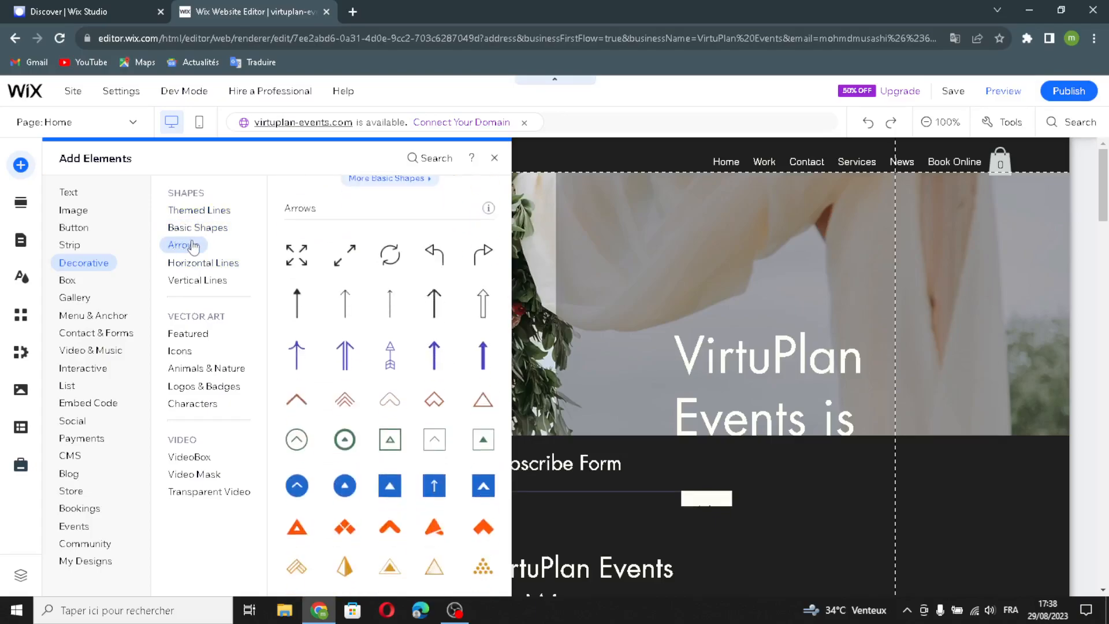
click(195, 266)
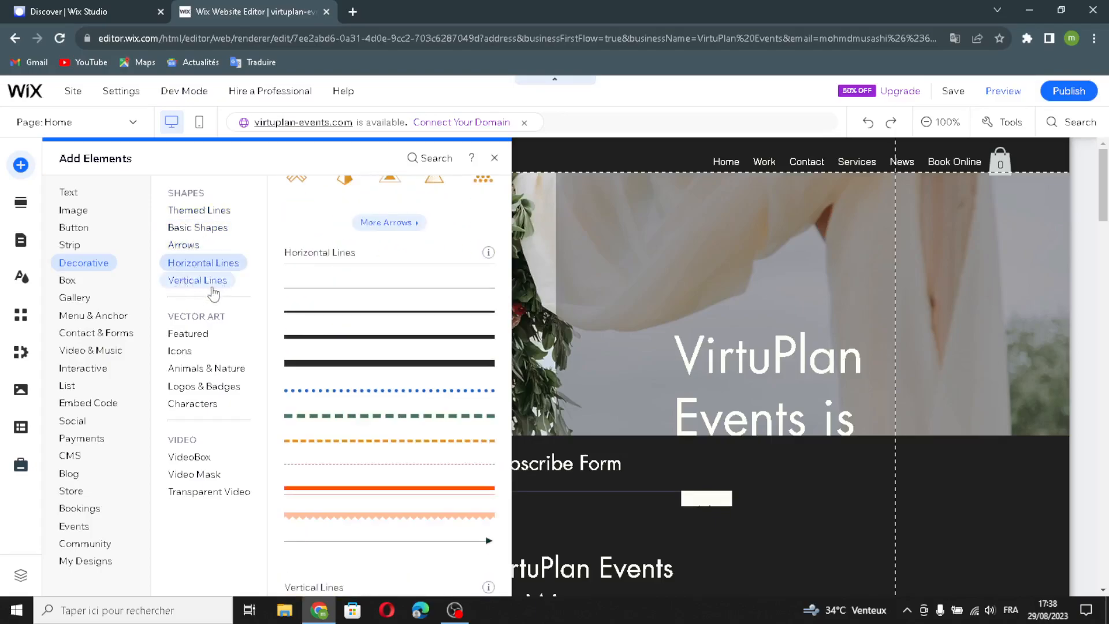
click(202, 280)
Step: Browse the decorative vector art, covering featured art, icons, animals and nature, logos and badges, and characters
click(186, 335)
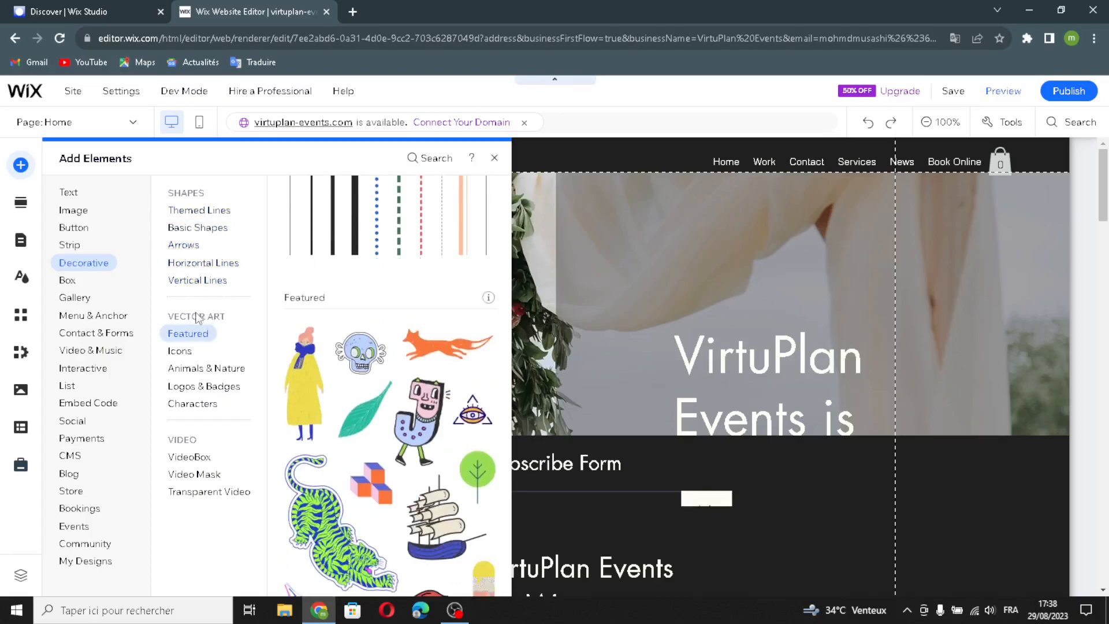
click(179, 352)
click(179, 367)
click(182, 385)
click(181, 405)
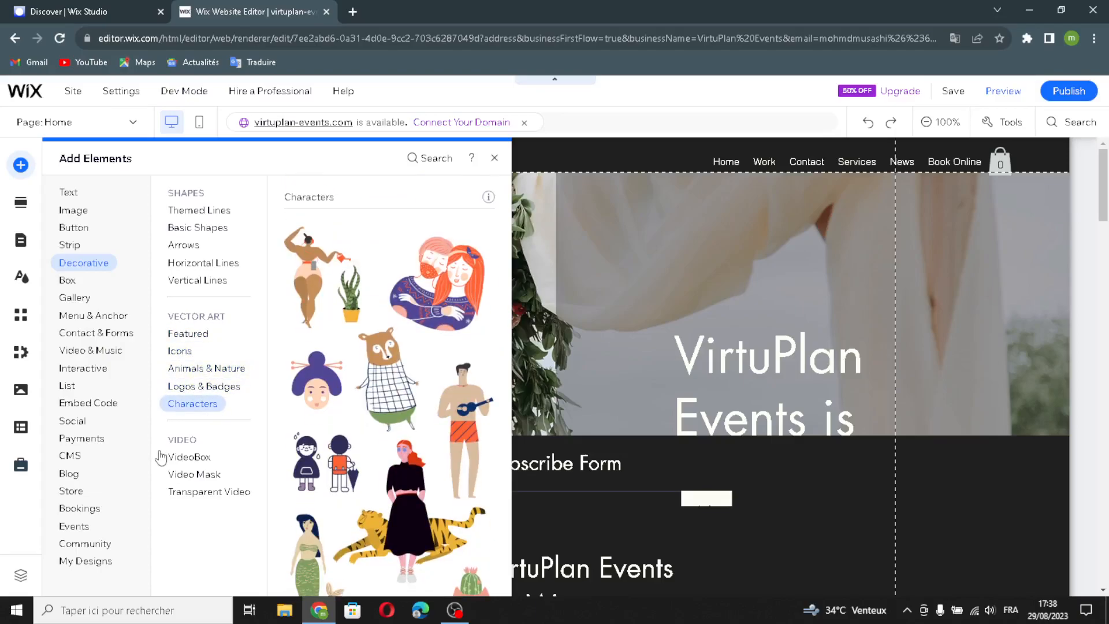
Step: View the decorative video elements: VideoBox, Video Mask and Transparent Video
click(187, 456)
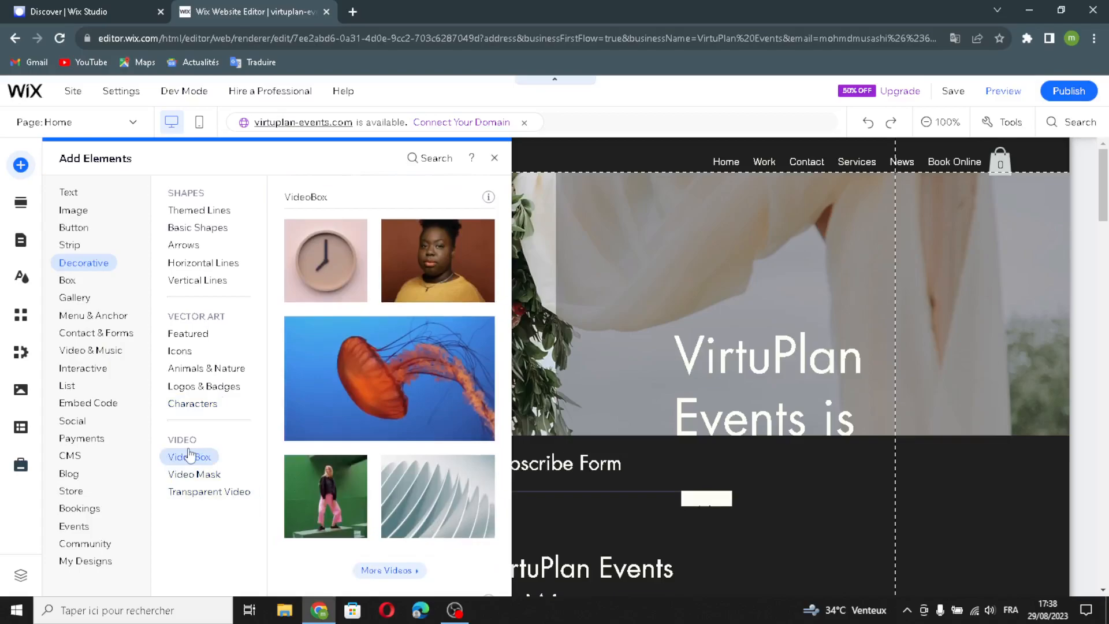
click(191, 475)
click(202, 492)
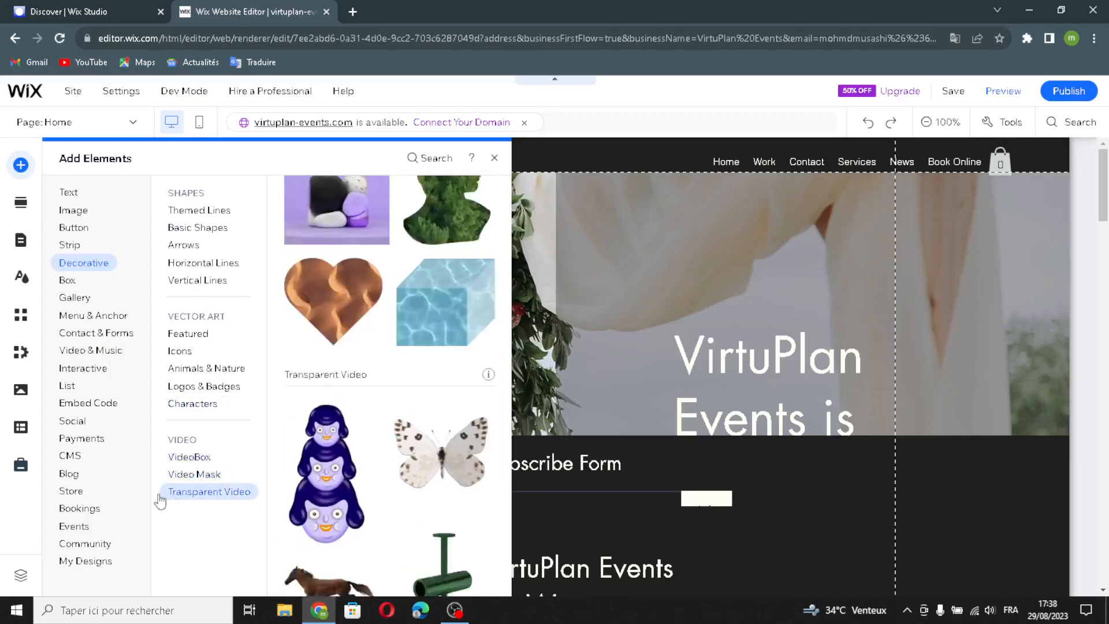
Step: Review the box elements, including themed boxes, container boxes, hover boxes and tabs
click(66, 281)
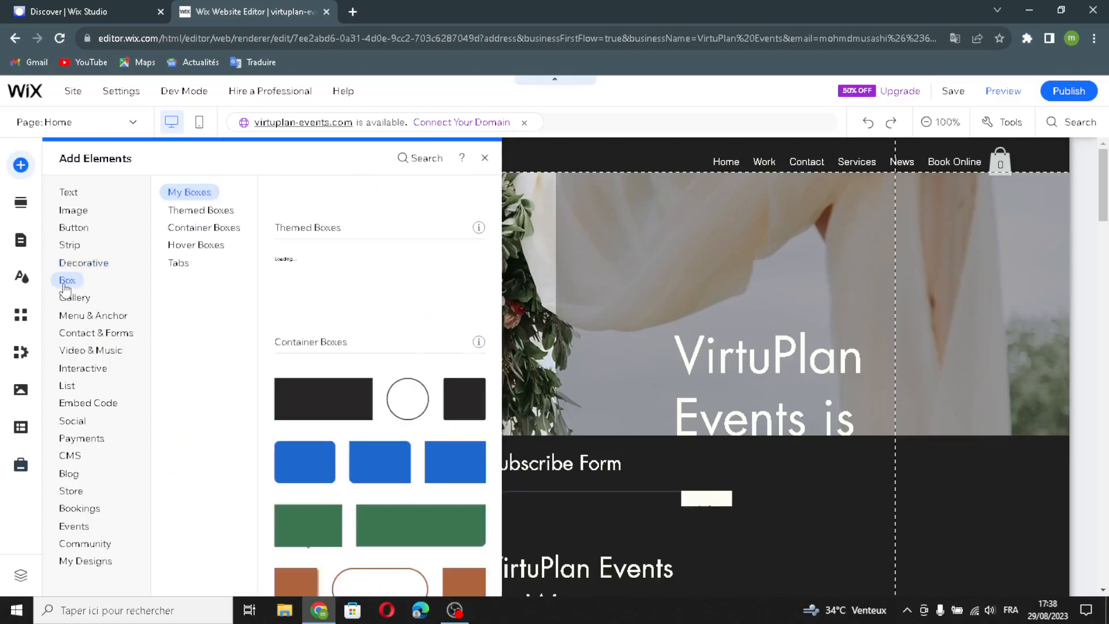
click(185, 211)
click(183, 226)
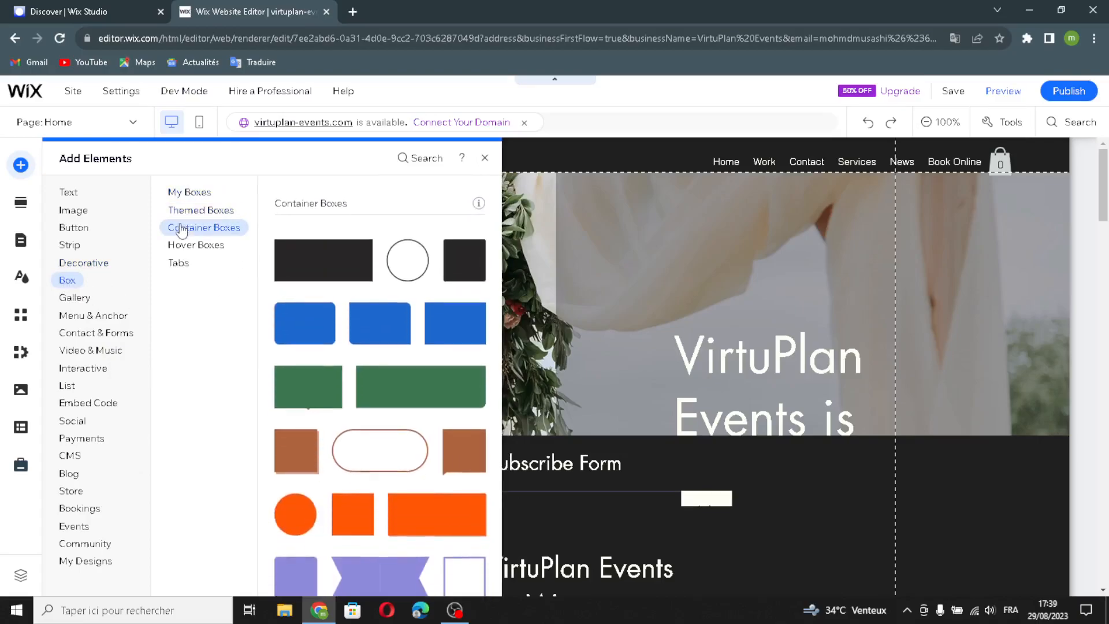
click(184, 246)
click(178, 263)
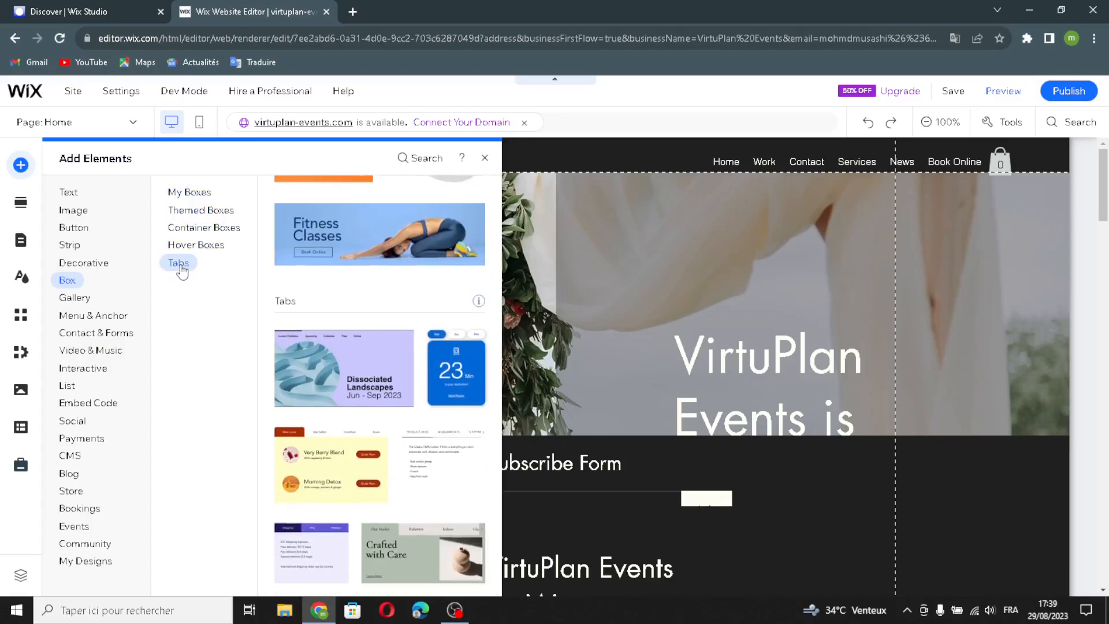
Step: Look over the gallery layouts, covering the recommended, pro, grid, slider and additional galleries
click(81, 300)
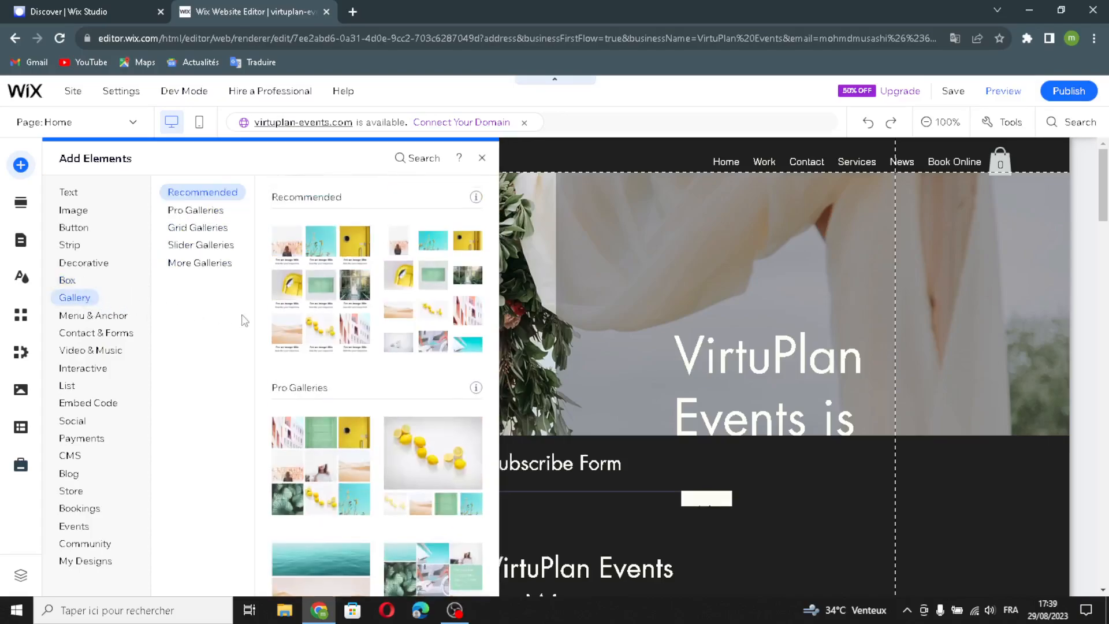
click(192, 212)
click(205, 226)
click(205, 245)
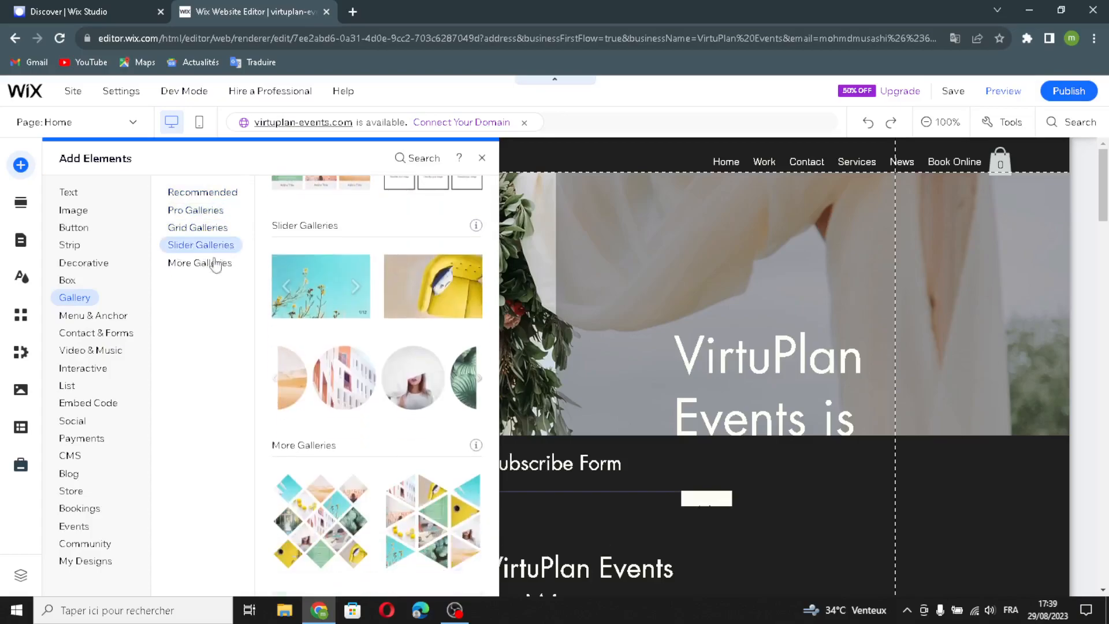
click(207, 263)
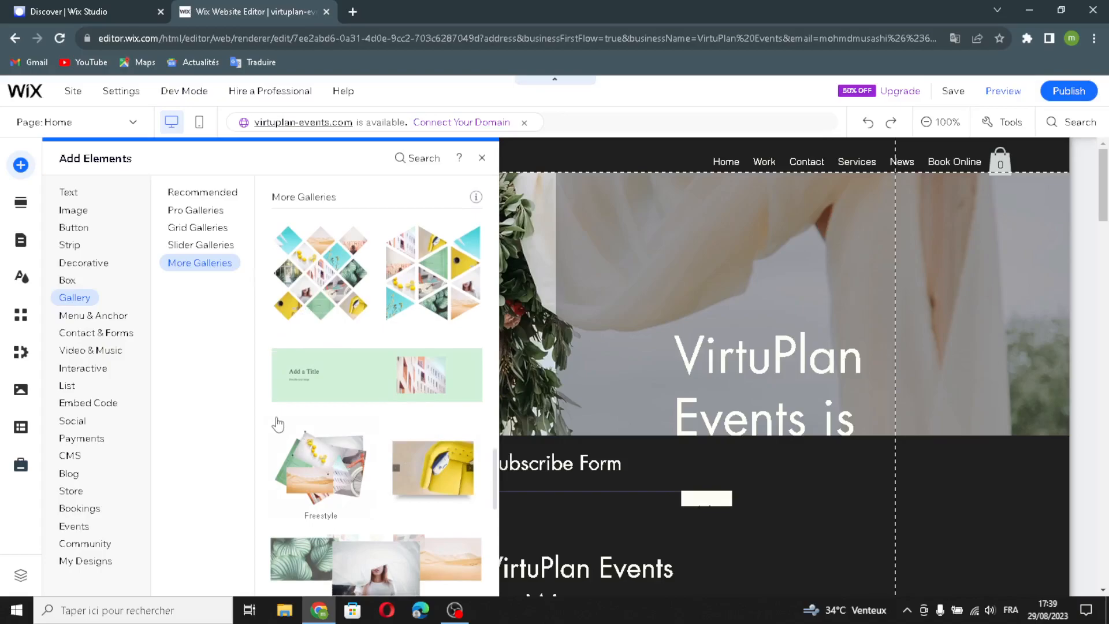
Step: Examine the menu and anchor elements, including themed, horizontal and vertical menus, in-page navigation and site search
click(71, 319)
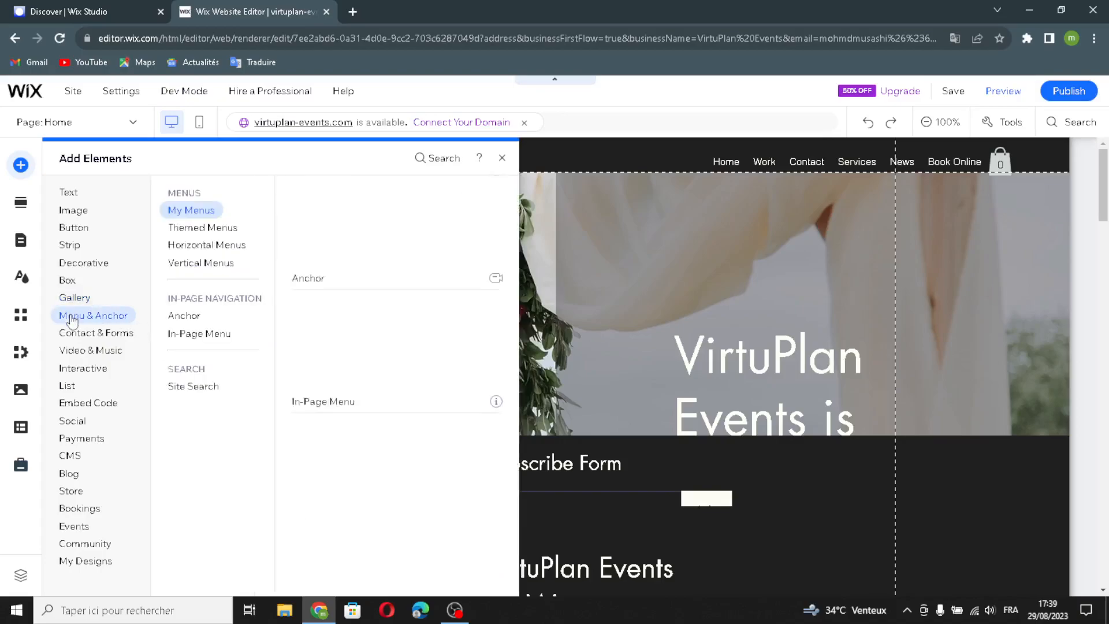
click(188, 229)
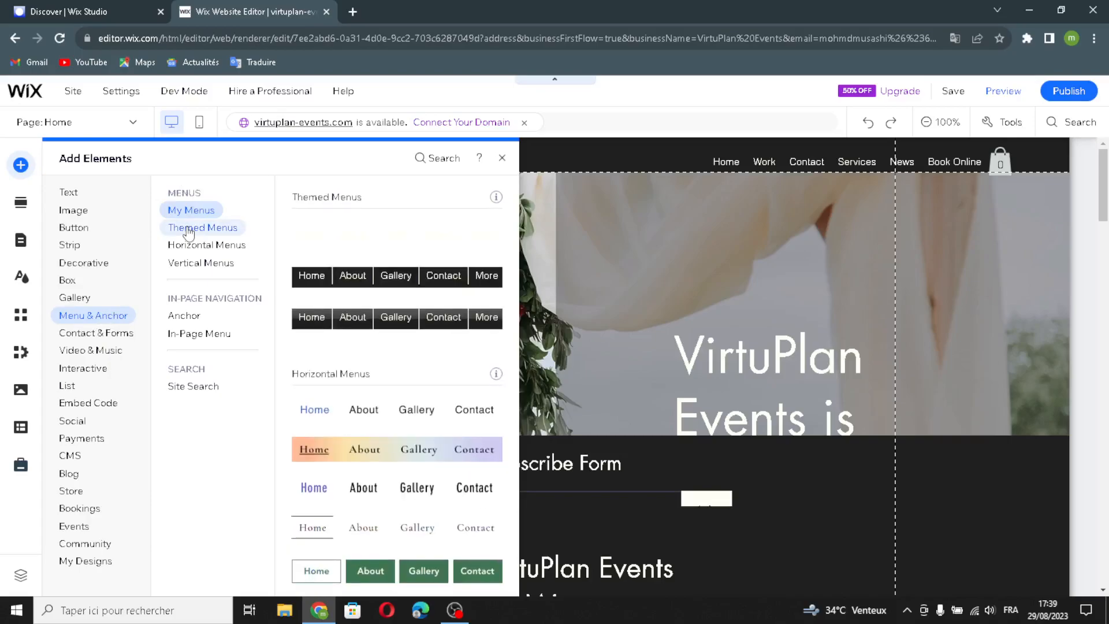
click(217, 245)
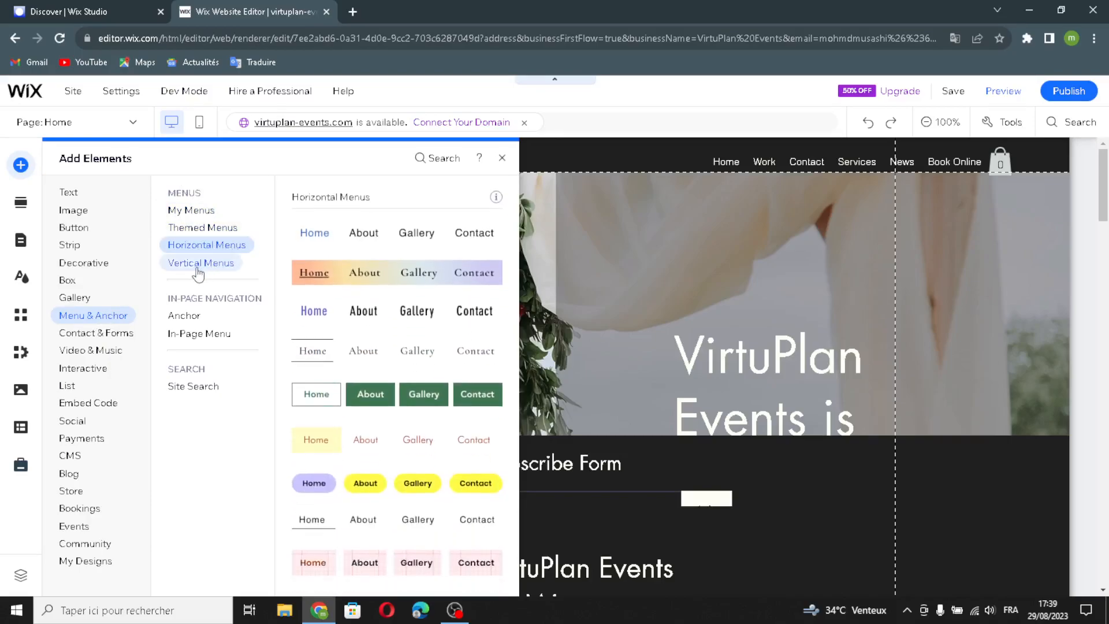
click(210, 262)
click(191, 334)
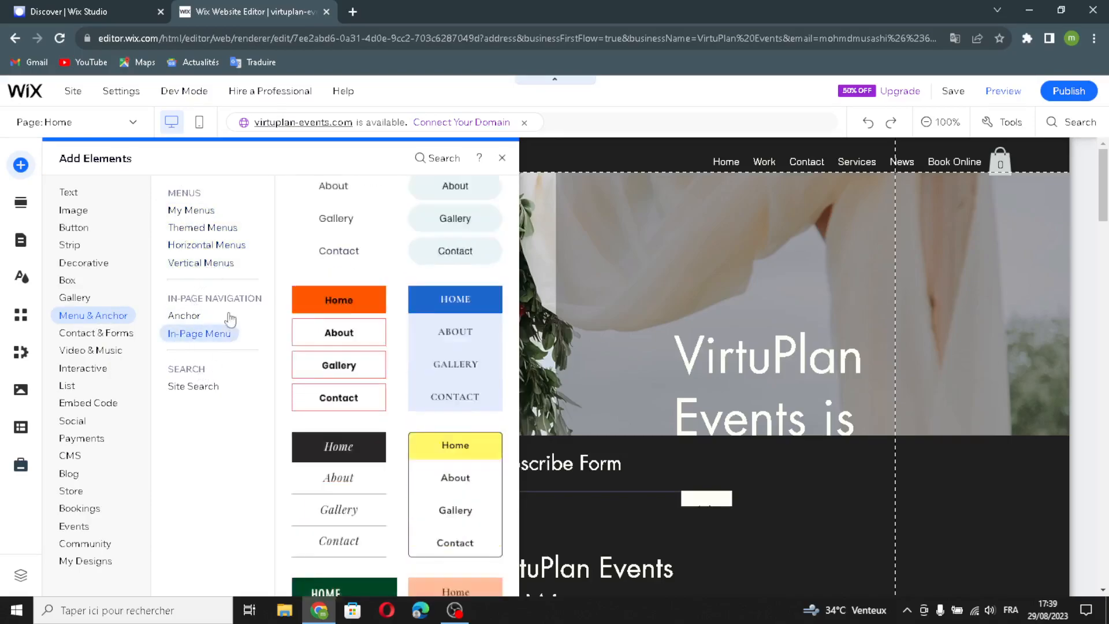
click(184, 316)
click(180, 334)
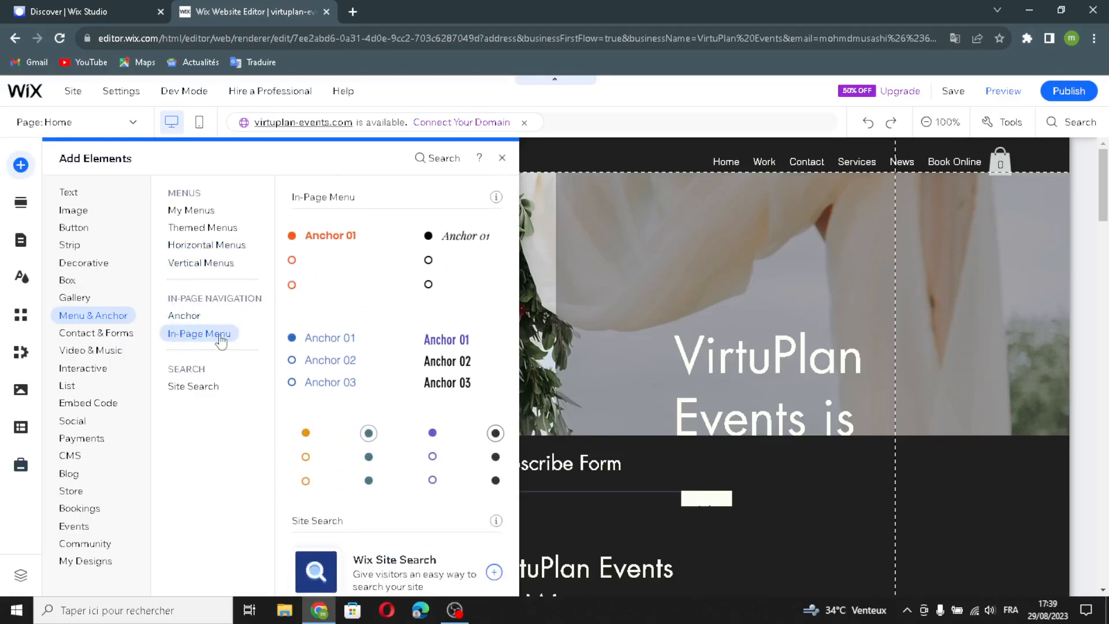
click(185, 388)
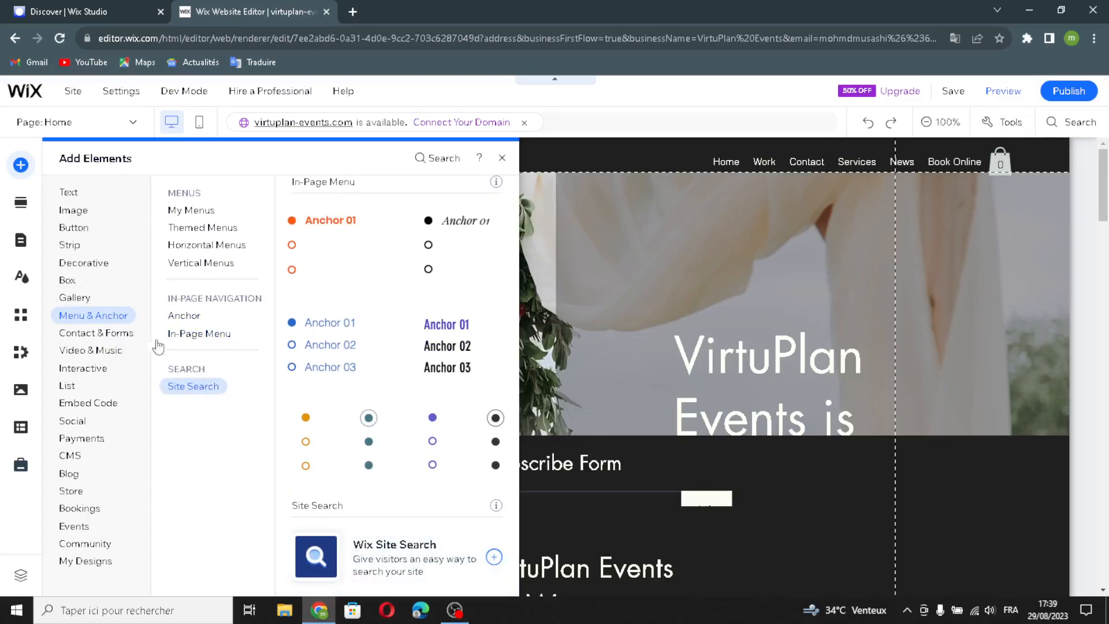
Step: Browse the contact form elements, from contact, order, registration and donation to application, feedback, request, waiver and subscribe forms
click(102, 335)
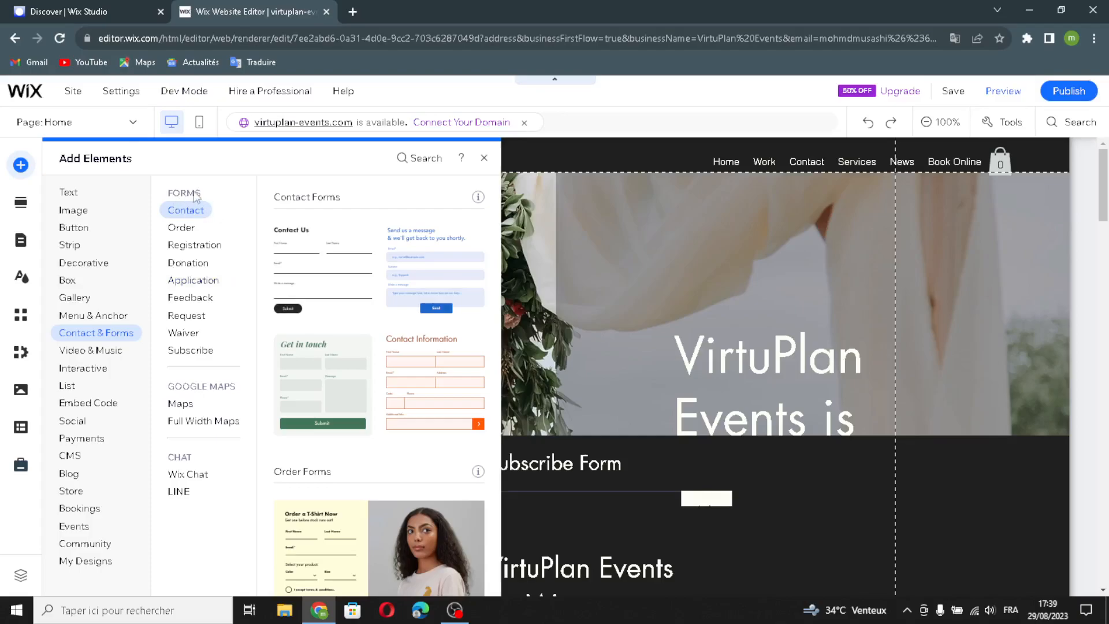
click(183, 227)
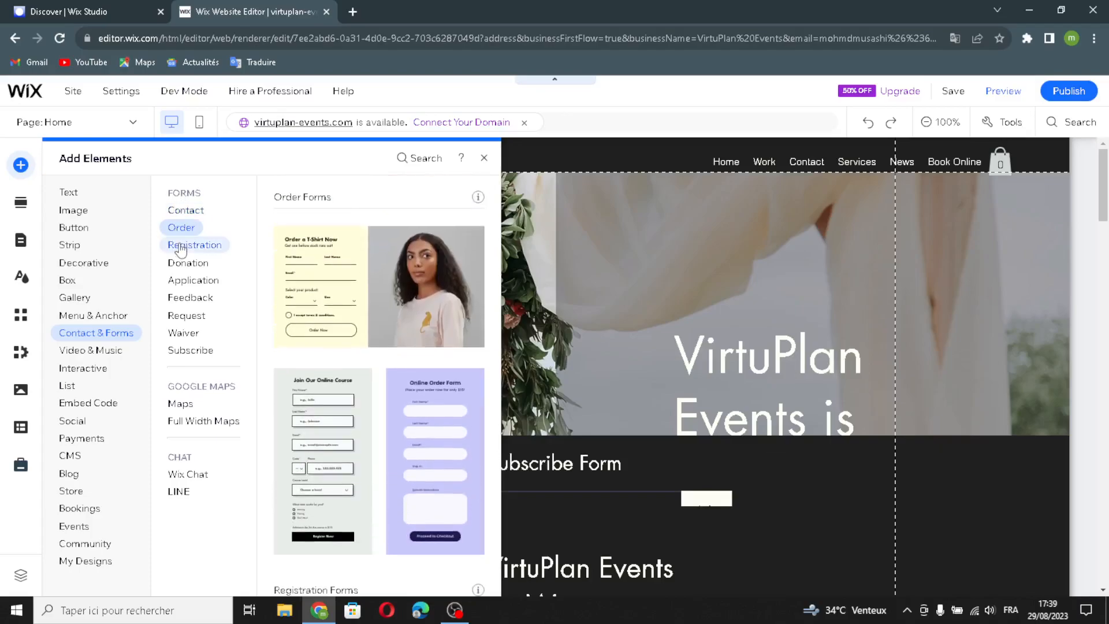
click(184, 246)
click(184, 263)
click(193, 281)
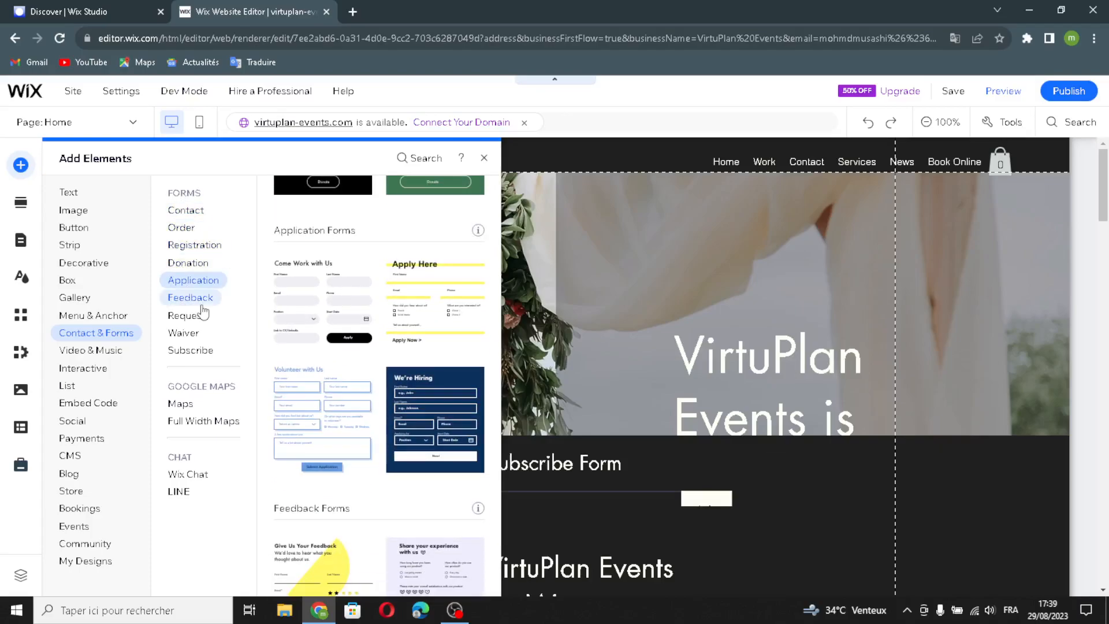
click(191, 298)
click(176, 317)
click(182, 333)
click(188, 352)
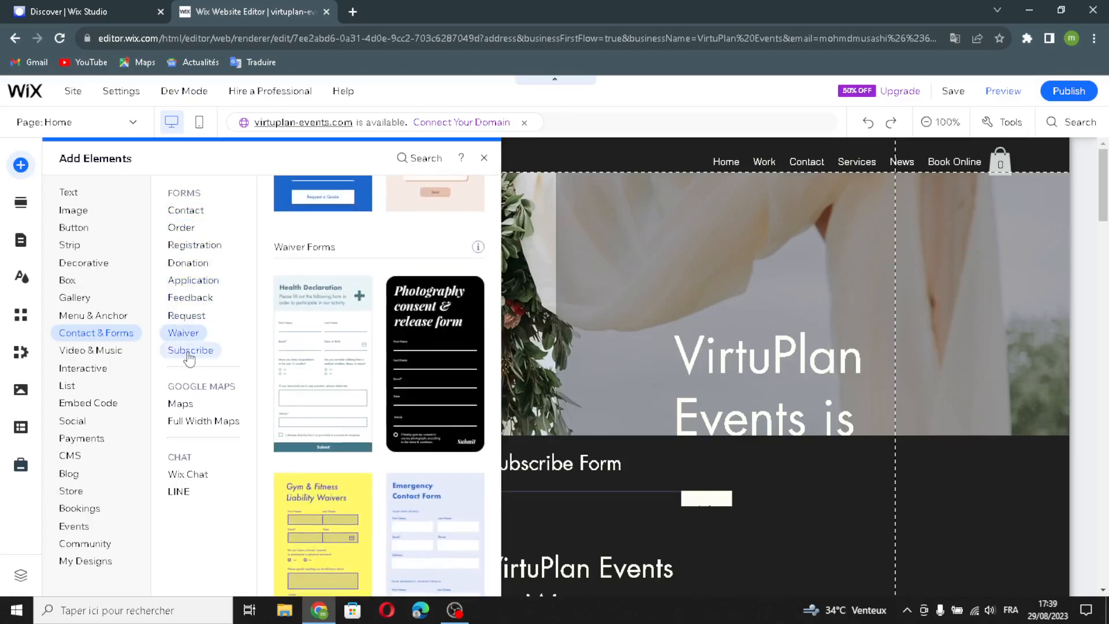
Step: View the Google Maps elements, including full width maps, and the Wix Chat element
click(182, 403)
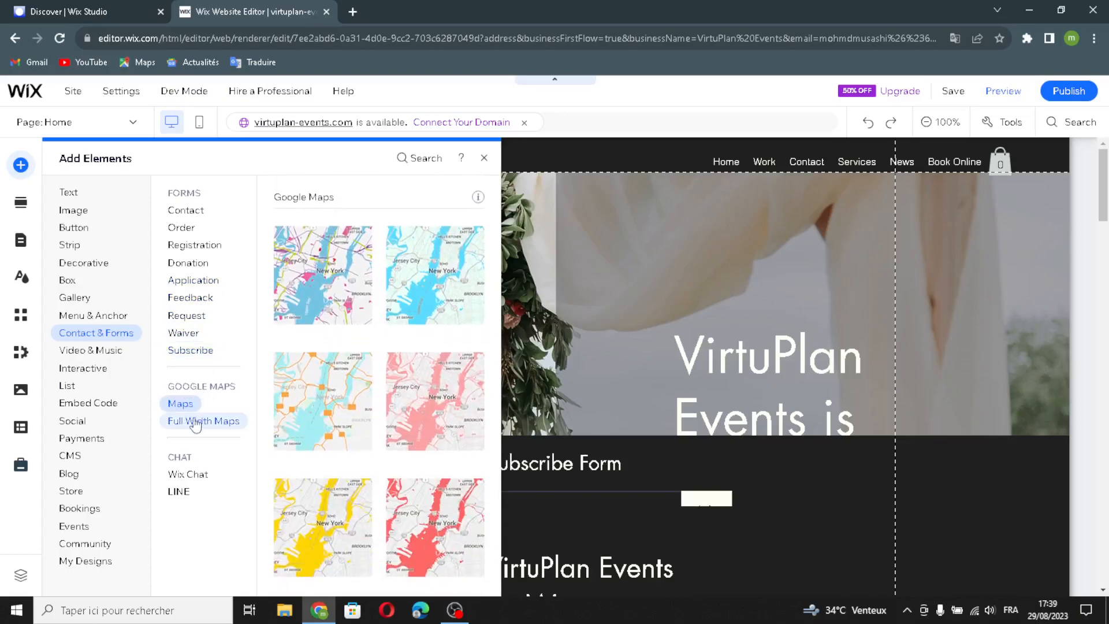
click(182, 424)
click(173, 474)
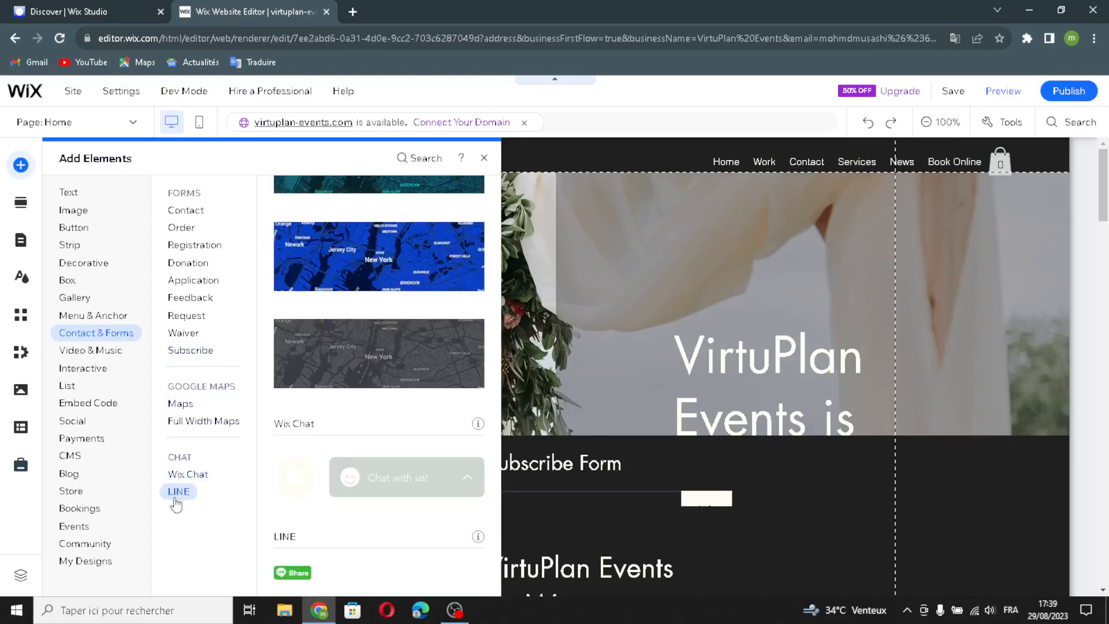
Step: Check the video and music elements and the interactive slideshows, lightboxes, hover boxes and hover repeaters
click(110, 351)
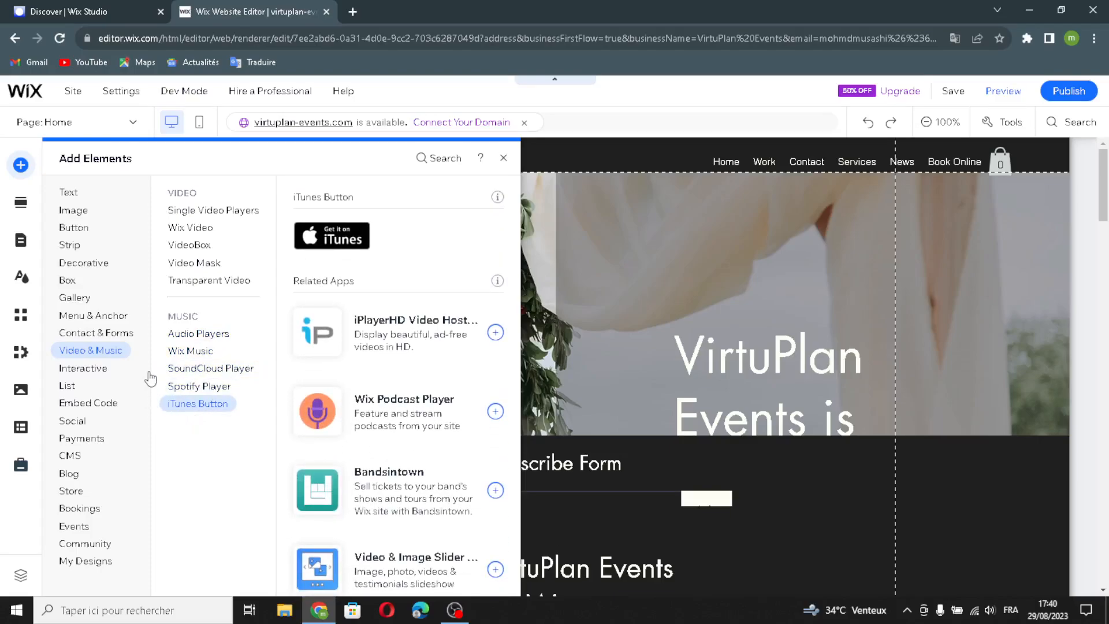
click(85, 374)
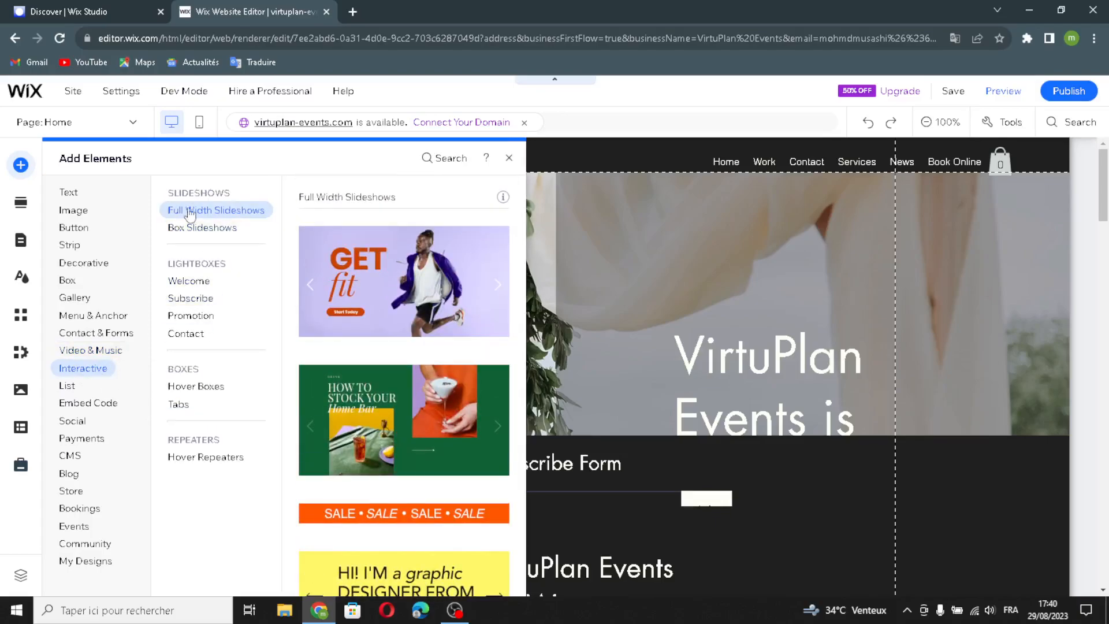
click(208, 228)
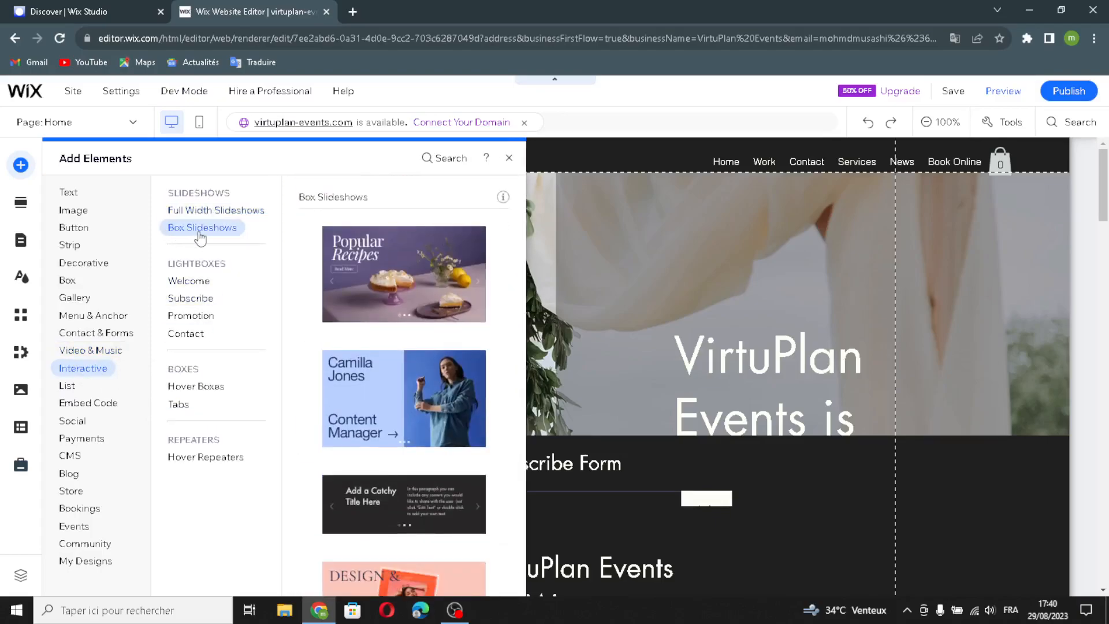
click(186, 281)
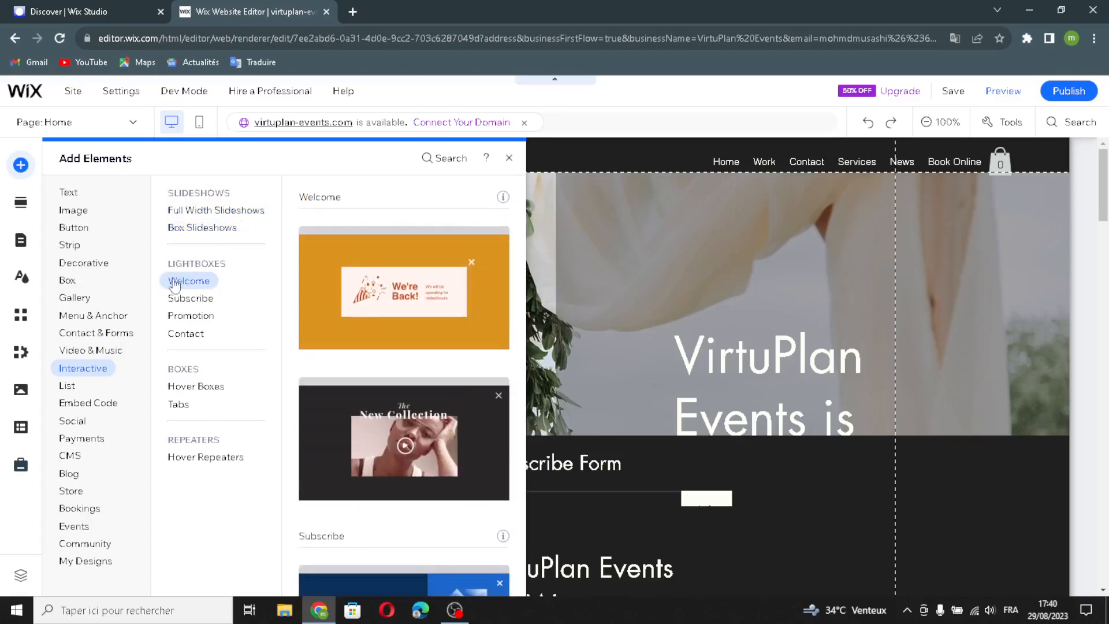
click(184, 298)
click(182, 386)
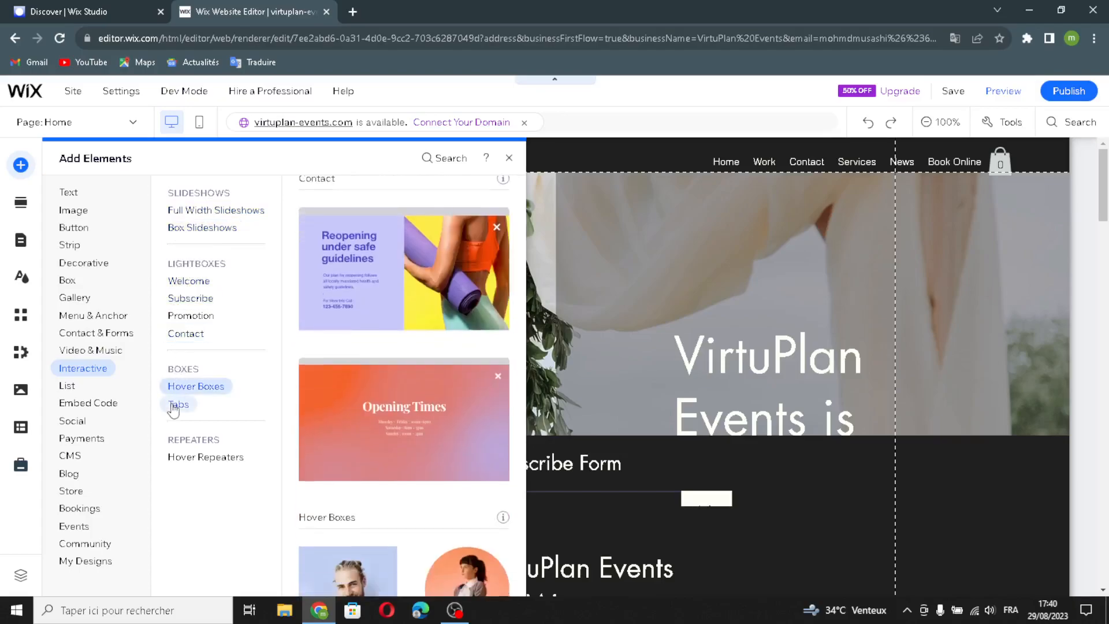
click(185, 457)
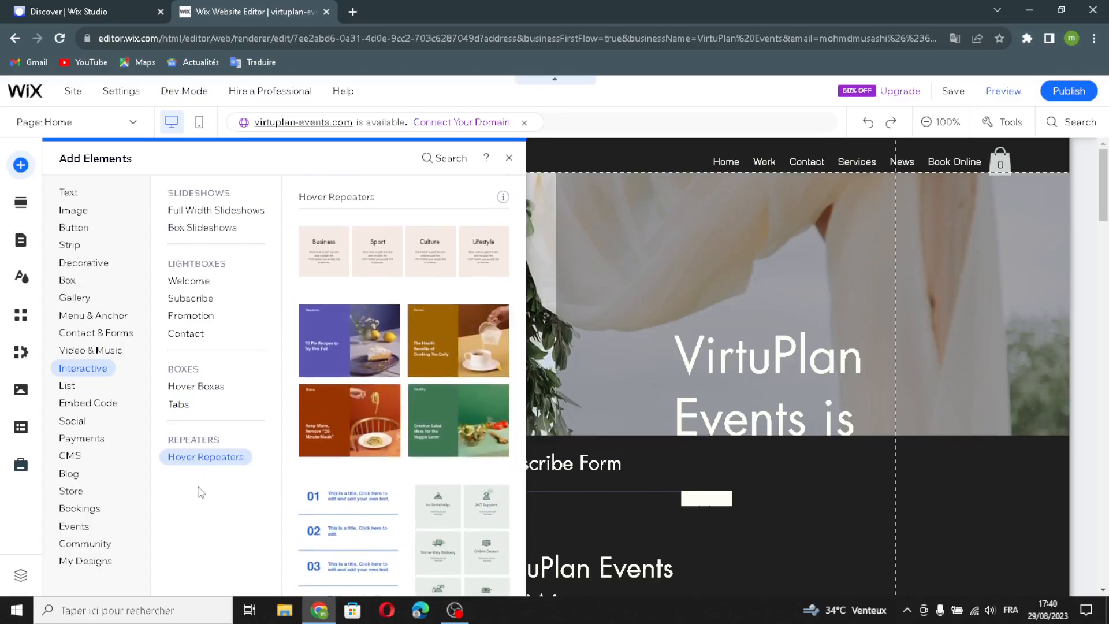
Step: Review the list elements: repeaters, hover repeaters and blank repeaters
click(68, 386)
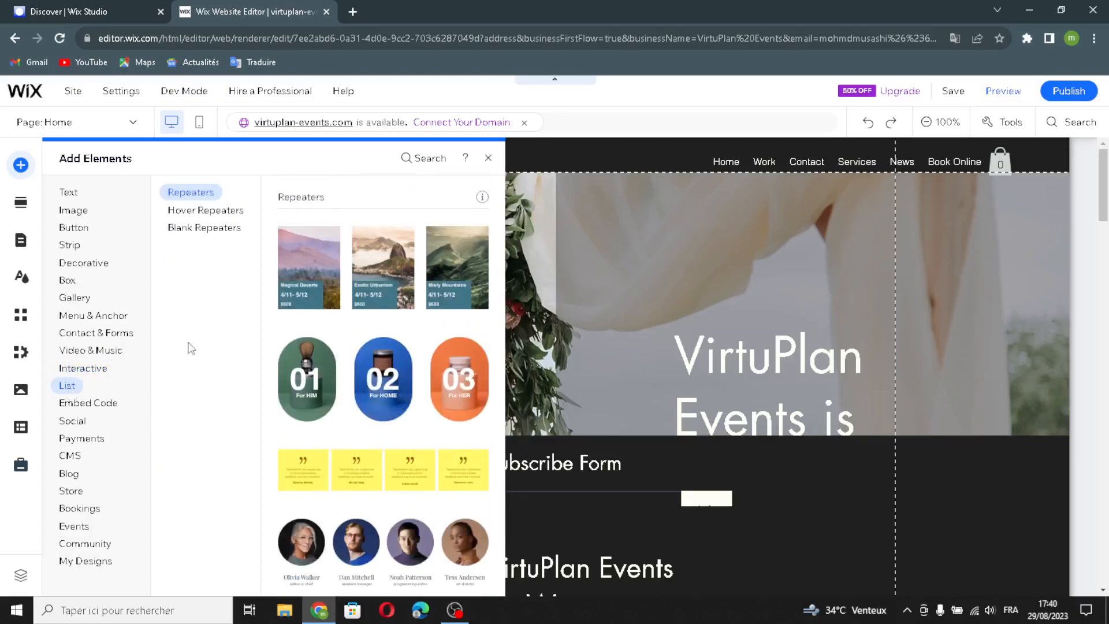
click(206, 211)
click(204, 227)
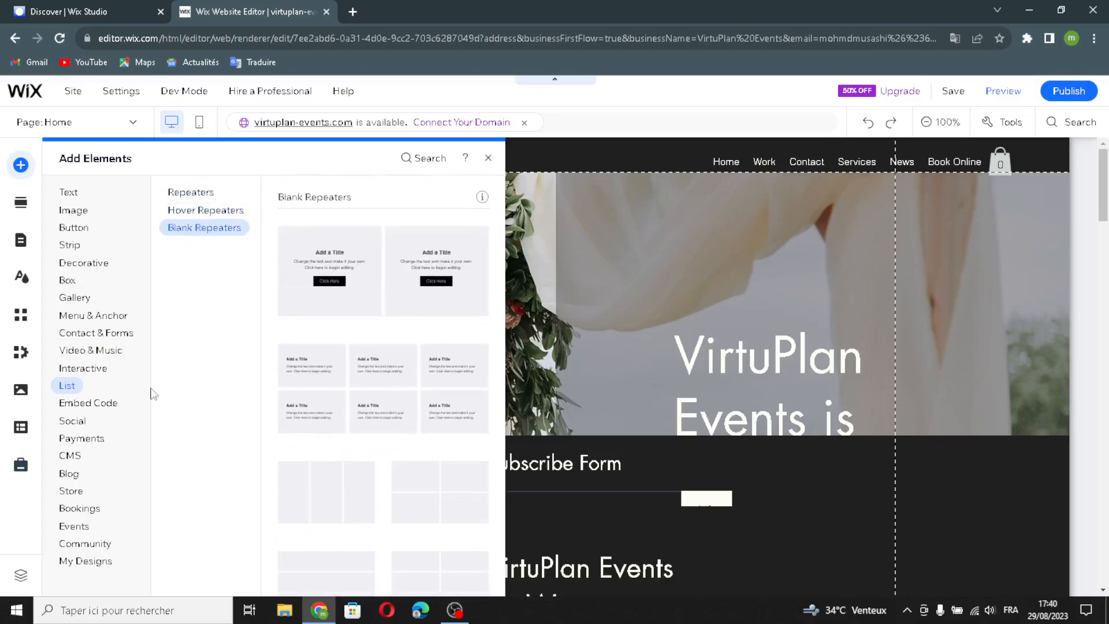
Step: Explore the embed code elements, covering popular embeds, video and audio players, marketing tools, Velo Dev Mode and Lottie animation
click(90, 404)
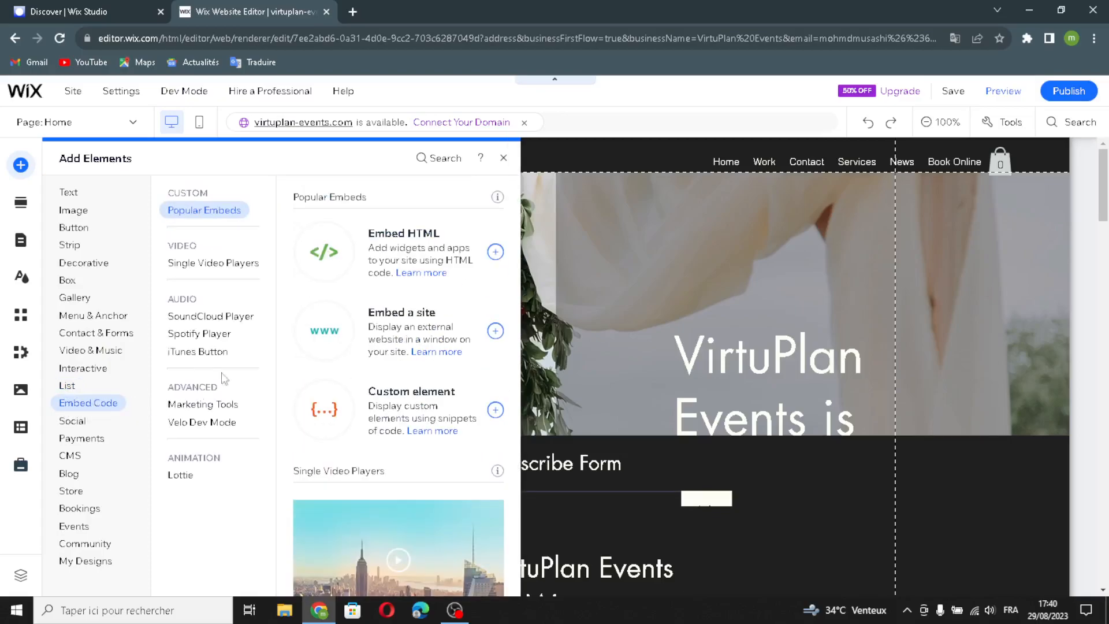
click(220, 261)
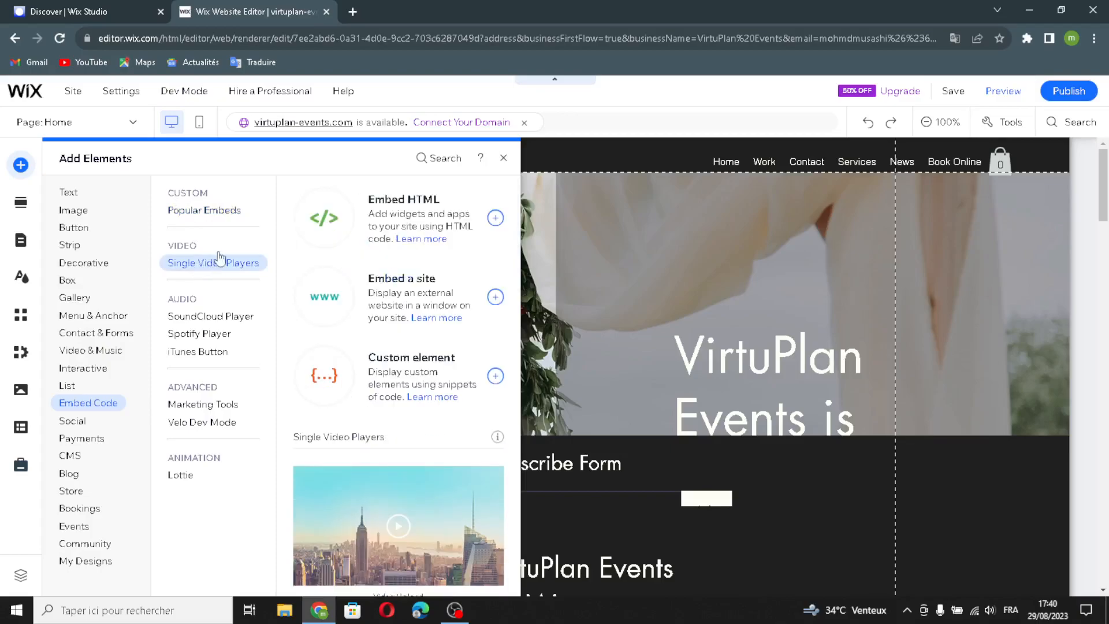
click(197, 351)
click(190, 316)
click(188, 405)
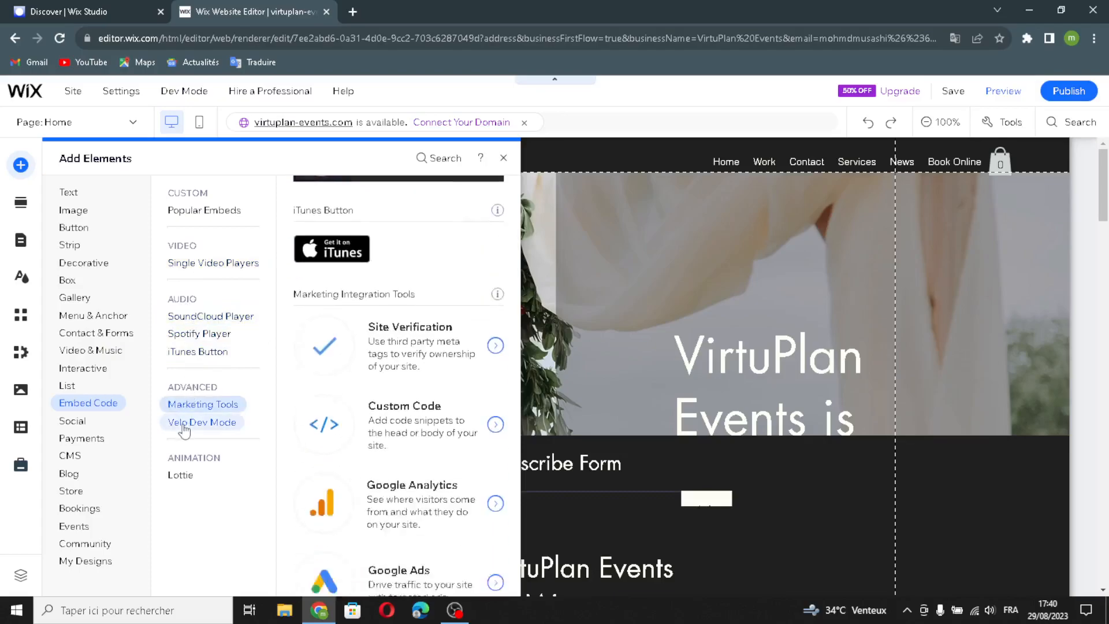
click(200, 425)
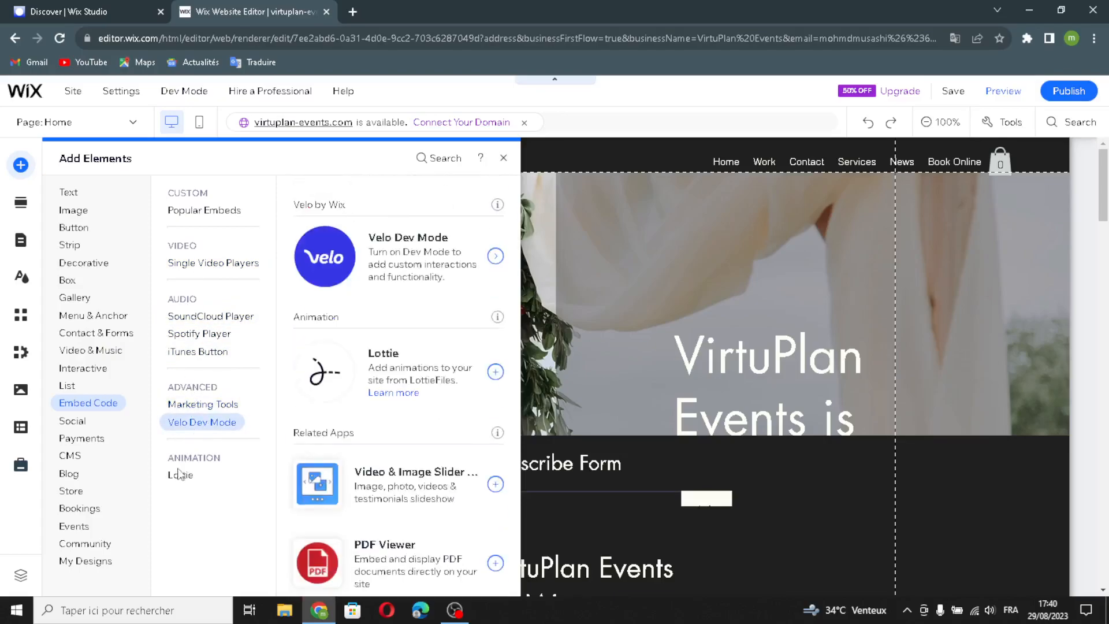
click(177, 474)
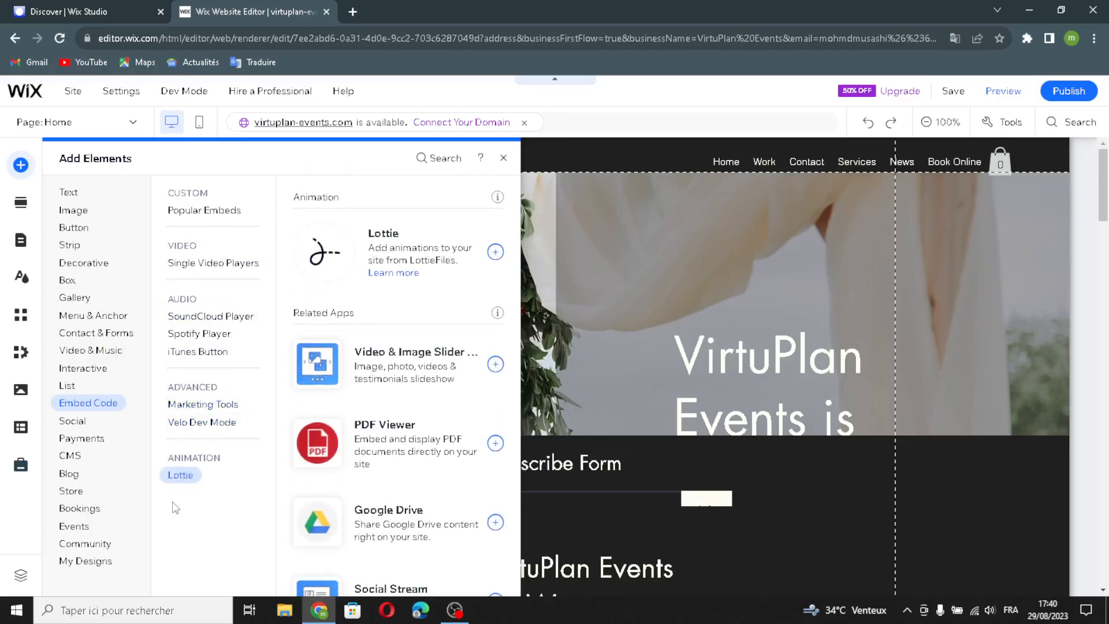
Step: Look through the social elements, including the Social Bar, Facebook, Twitter, Pinterest, VK and YouTube
click(72, 421)
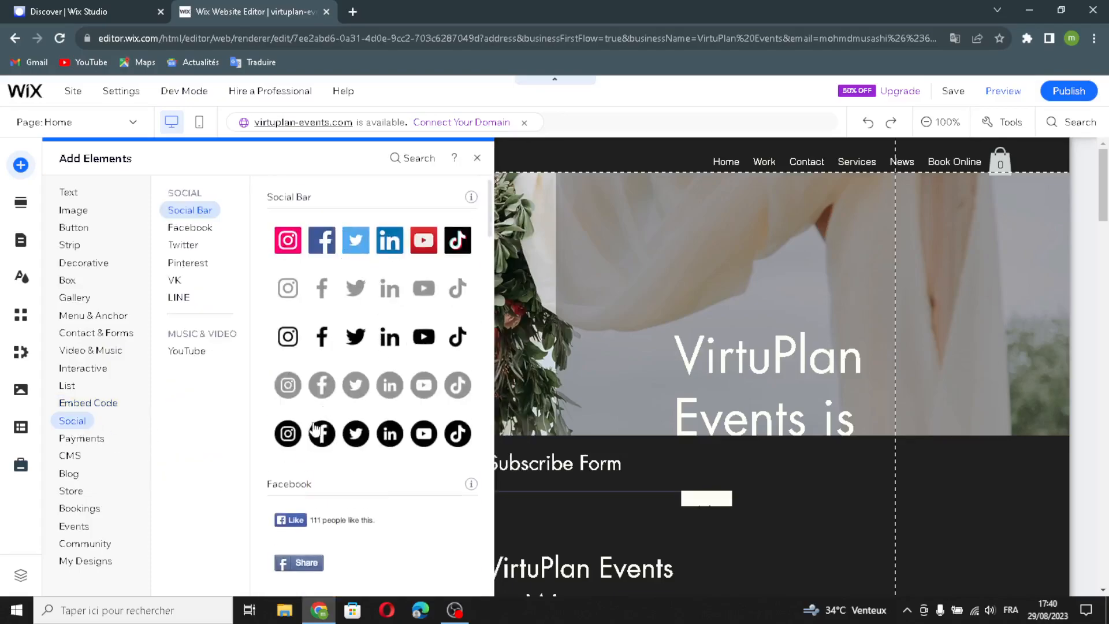
click(191, 227)
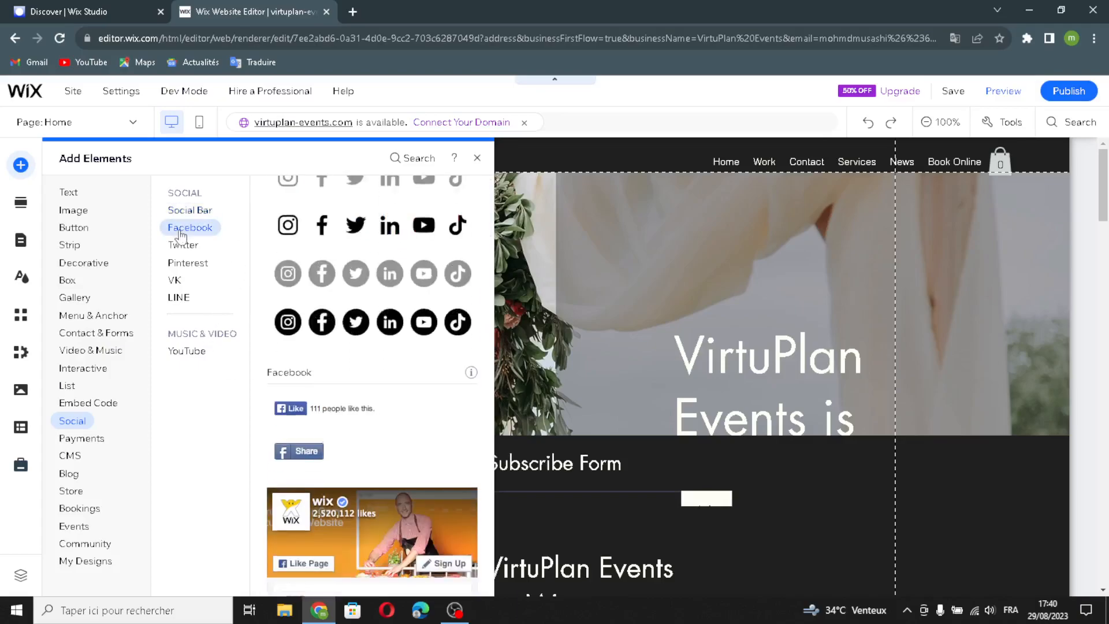
click(183, 245)
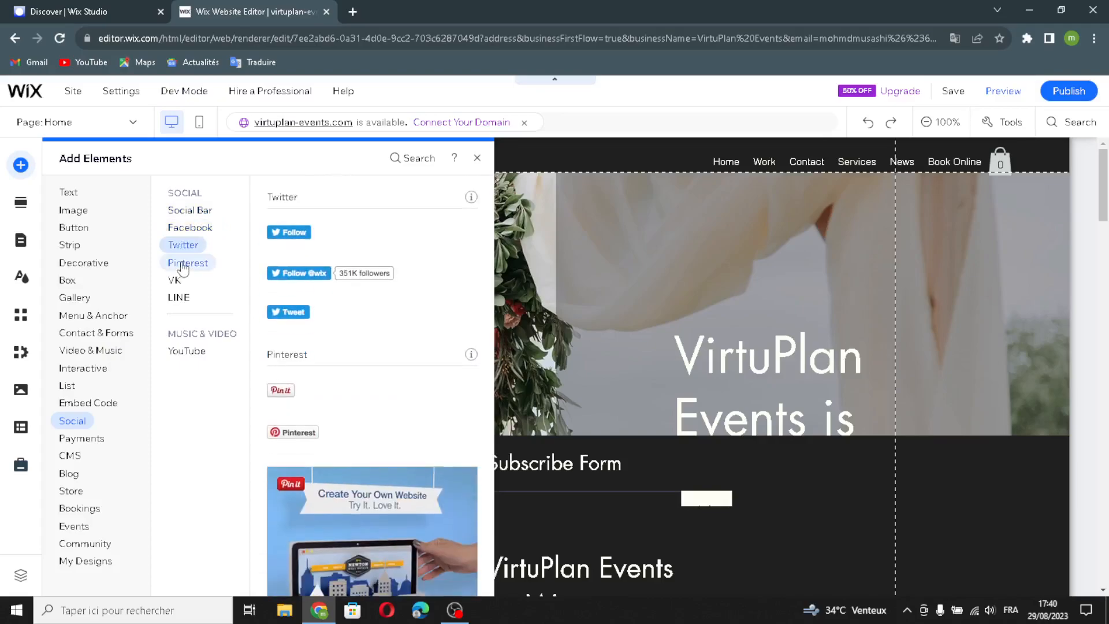
click(186, 262)
click(175, 281)
click(184, 350)
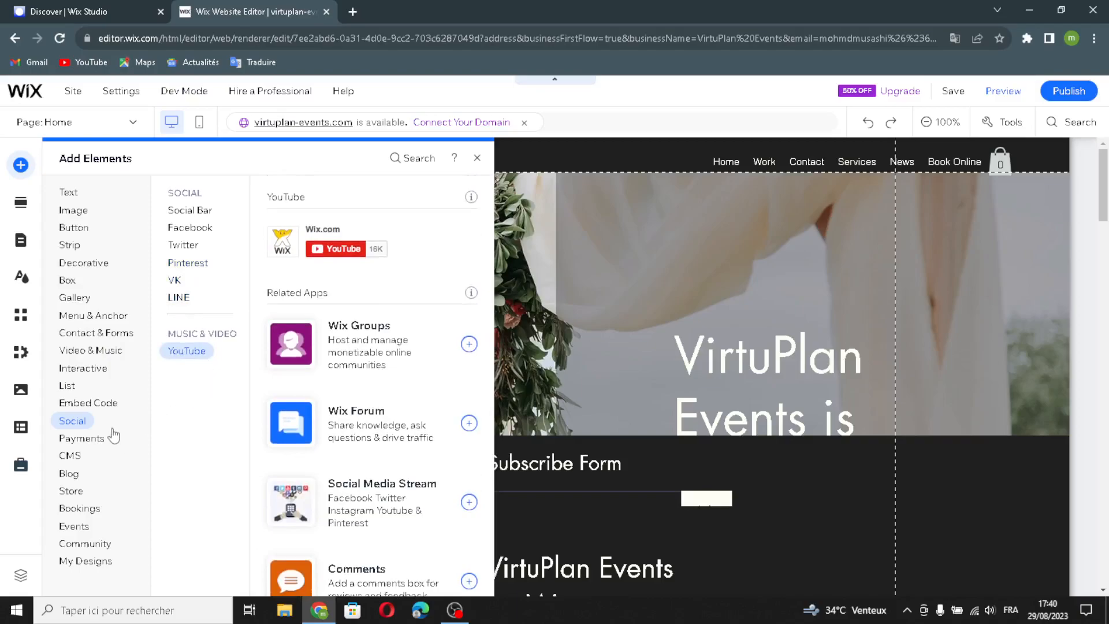
Step: Examine the payment elements, including pay buttons, order and donation forms, pricing plans and store
click(92, 442)
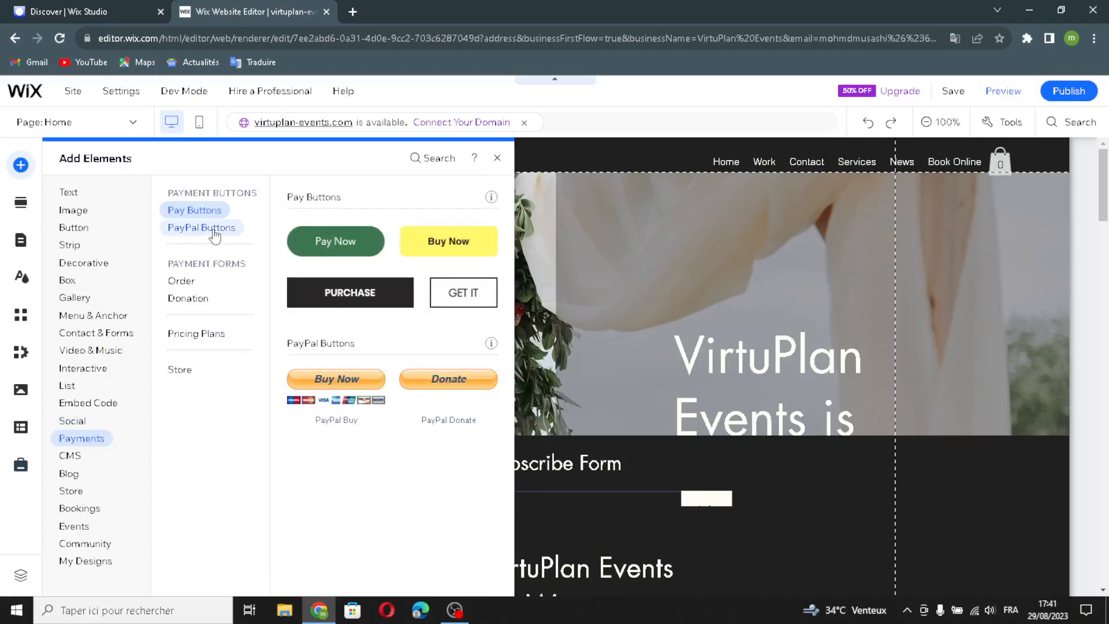
click(180, 280)
click(188, 298)
click(187, 333)
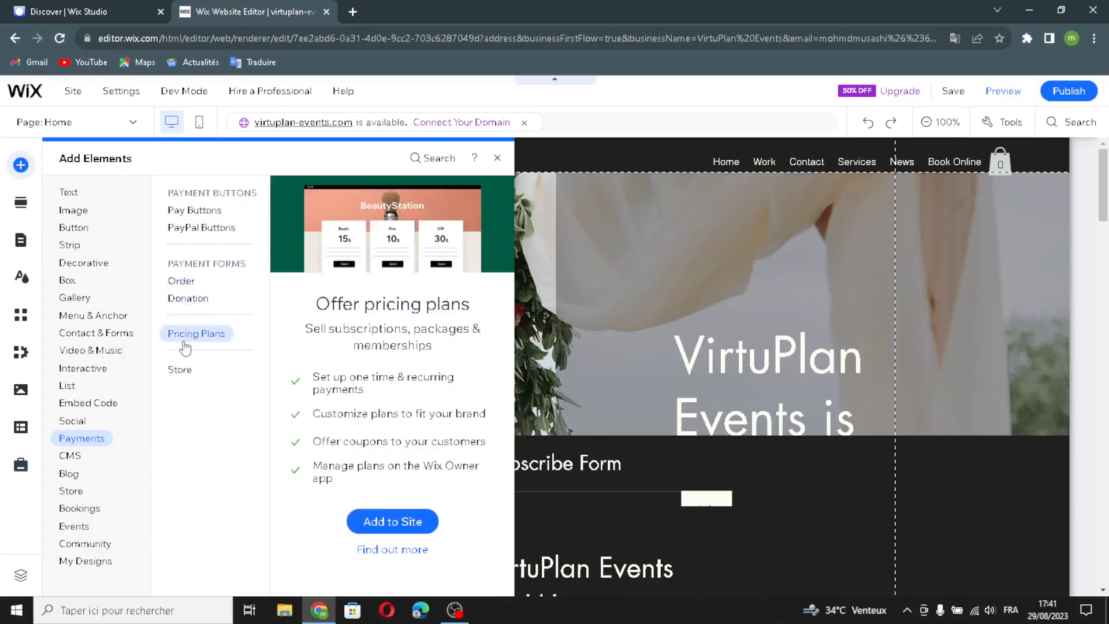
click(179, 376)
click(183, 283)
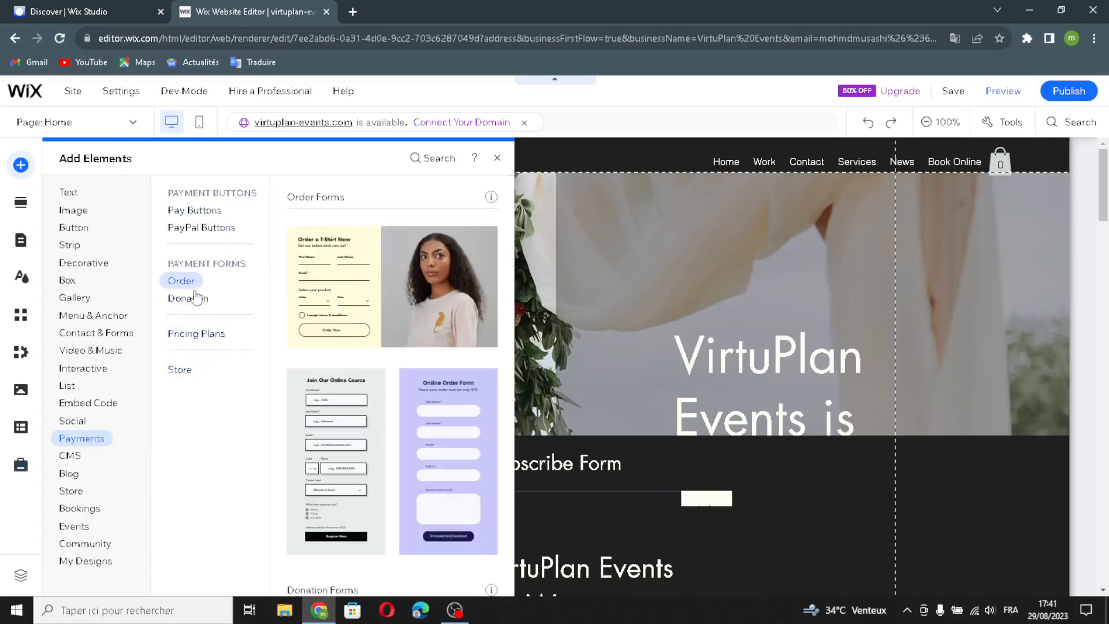
Step: Read the CMS, Blog and Store offerings among the site elements
click(71, 456)
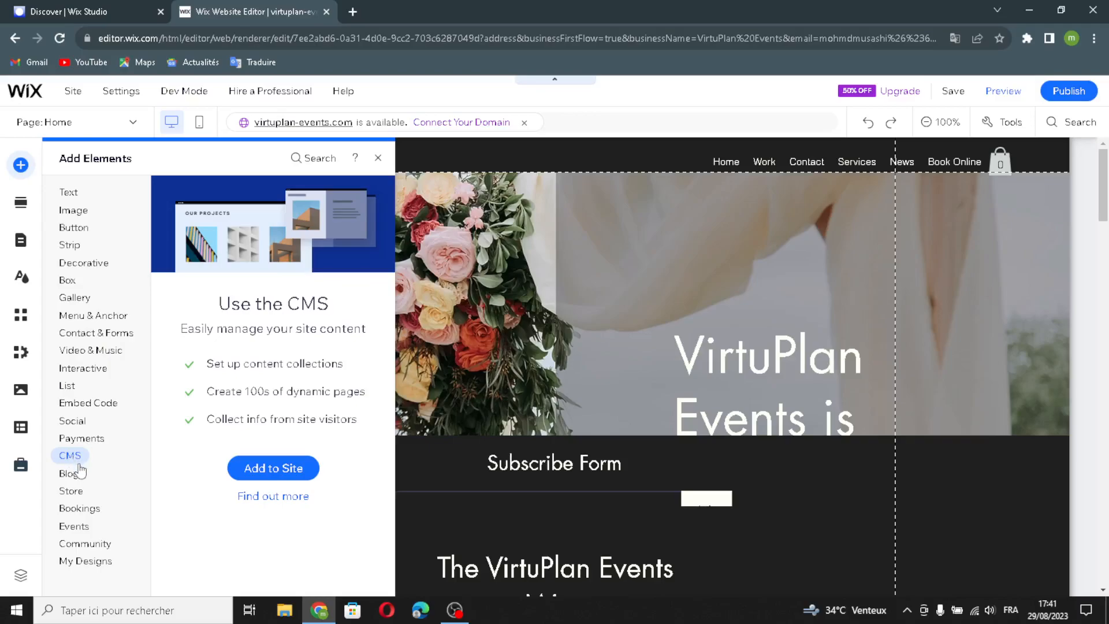
click(77, 476)
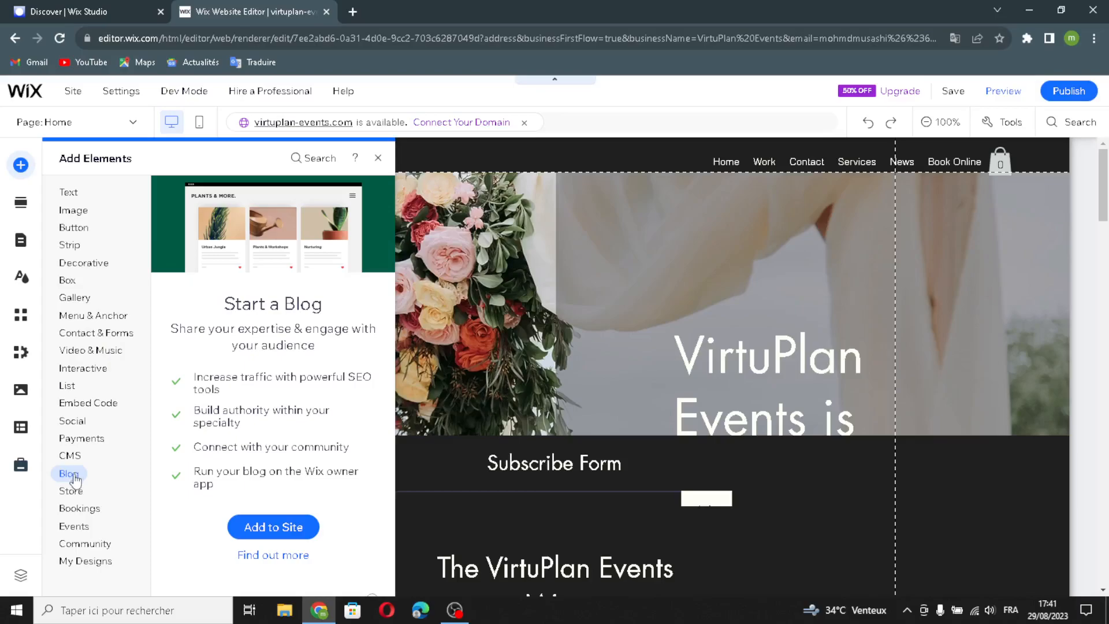
click(71, 492)
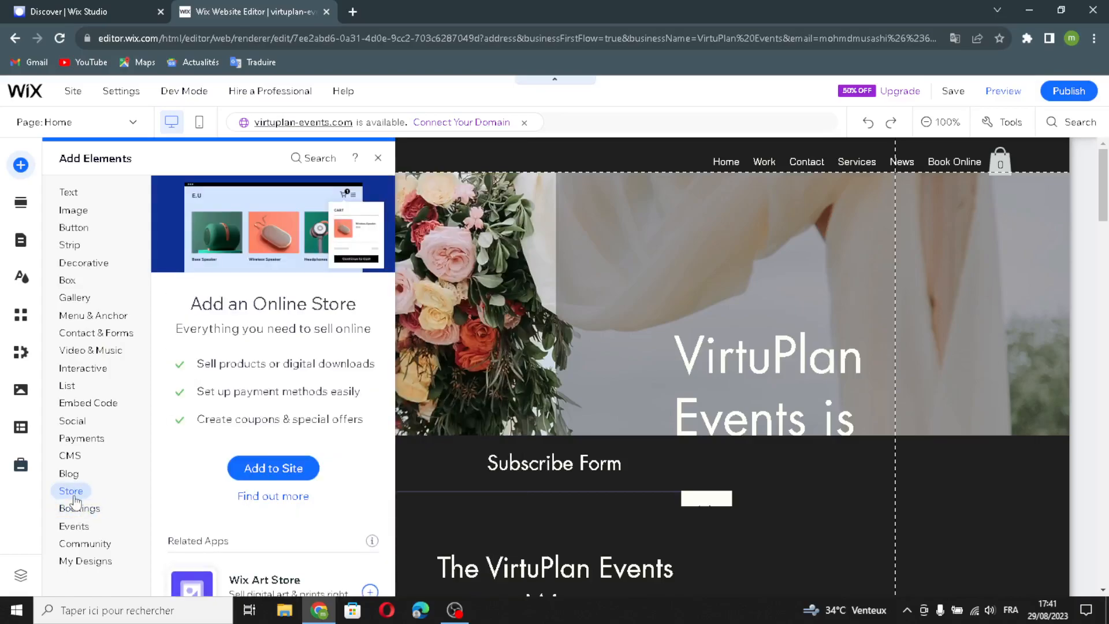
Step: Inspect the booking elements along with the related Health Waiver and Pricing Plans
click(77, 508)
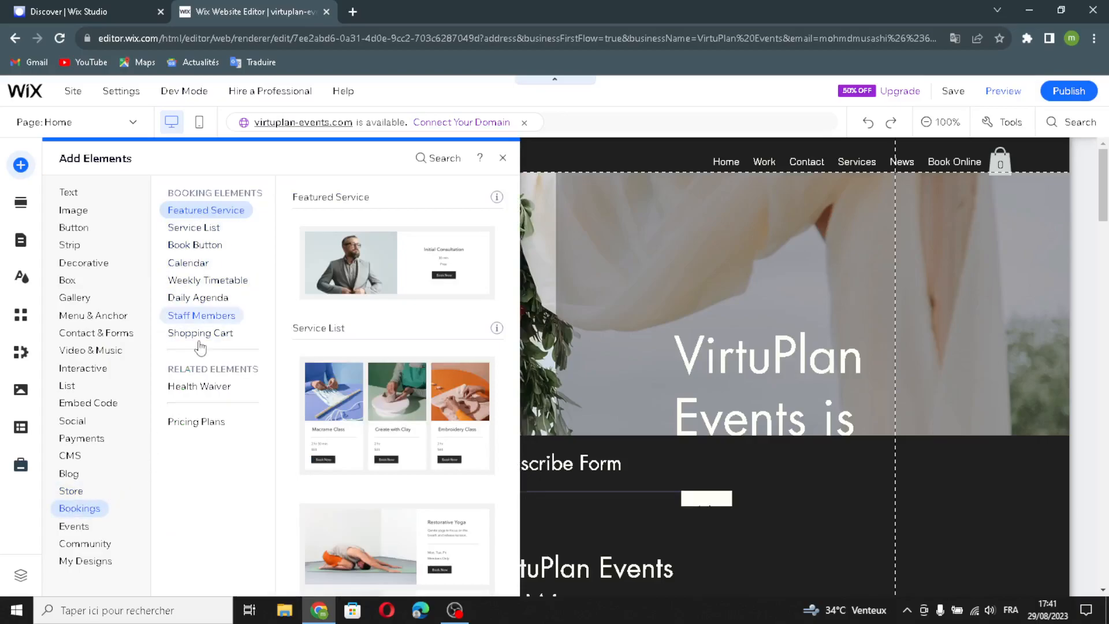
click(223, 390)
click(192, 427)
Step: View the Events, Community and My Designs element categories
click(75, 527)
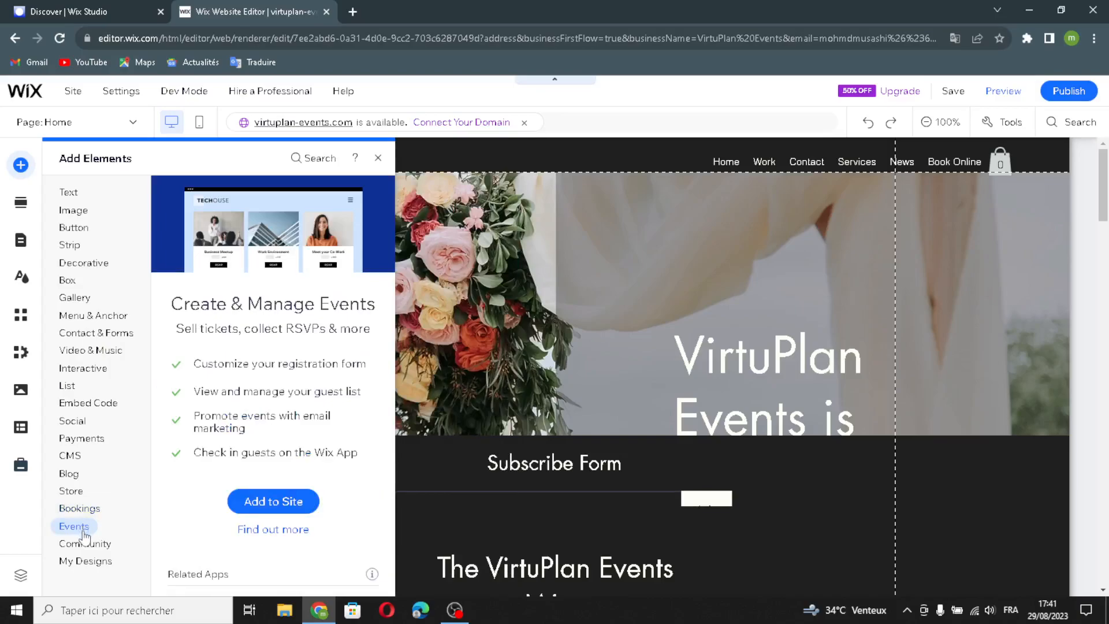
click(75, 546)
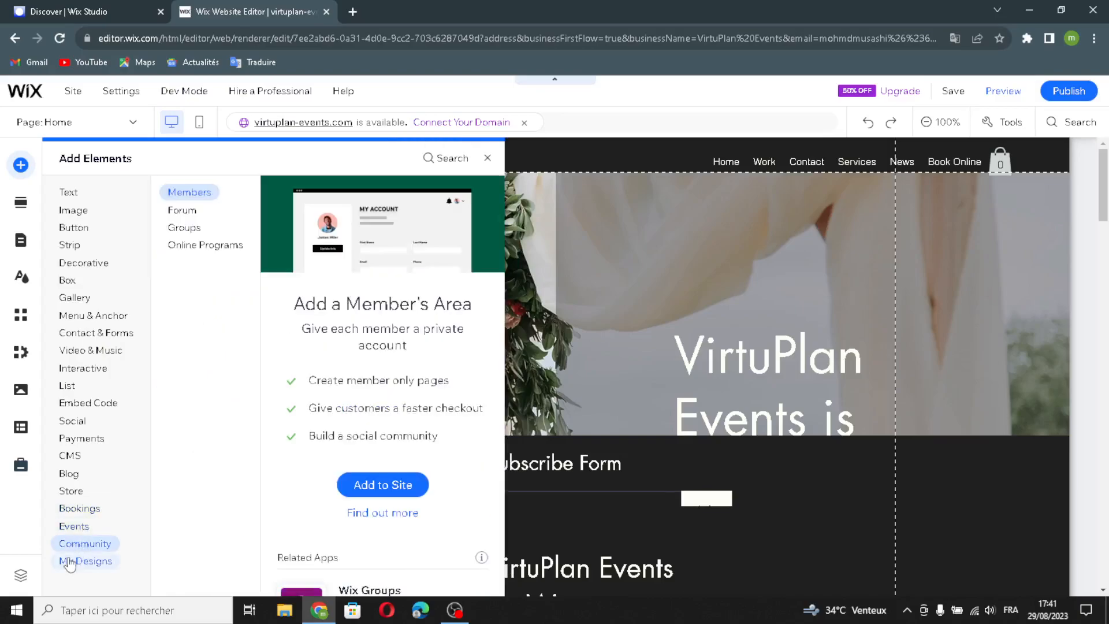
click(83, 565)
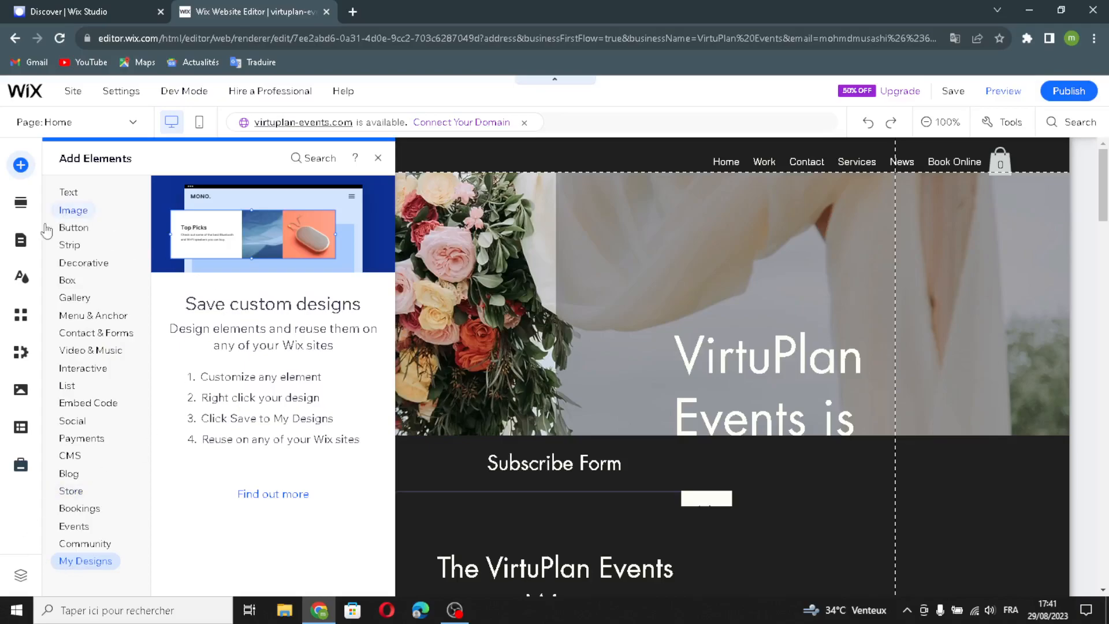
Step: Look at the available page sections and the list of site pages in the site menu
click(21, 202)
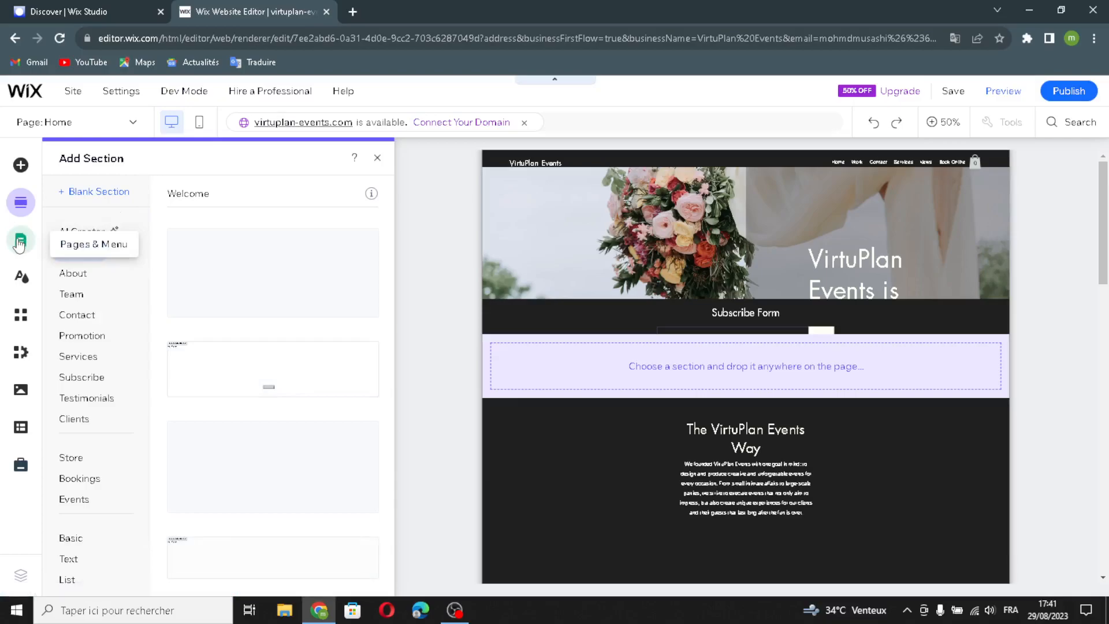
click(21, 242)
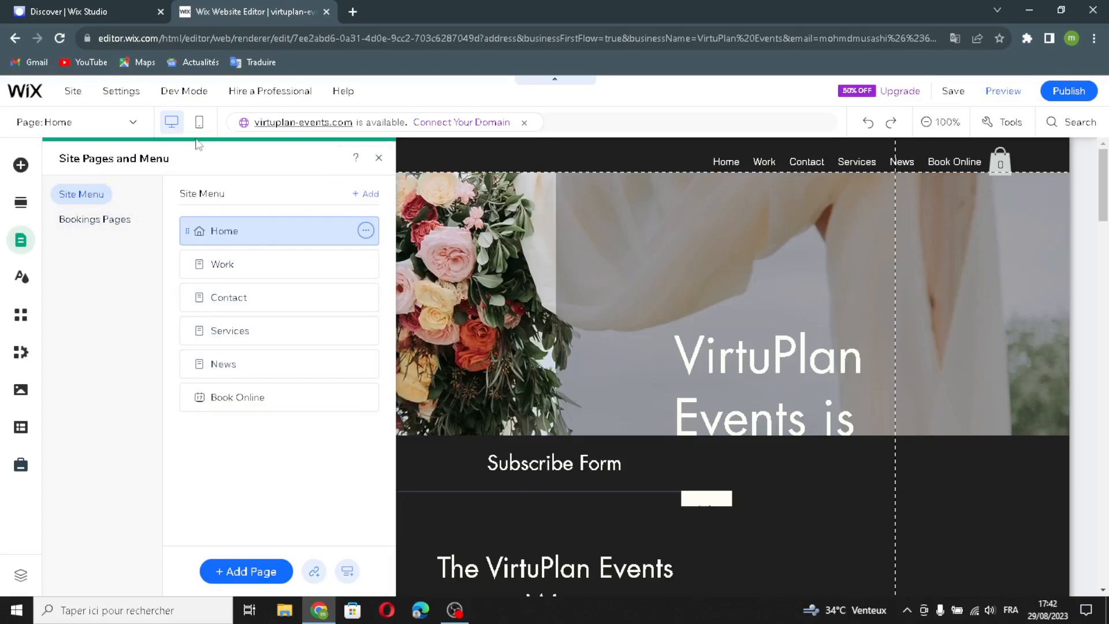
Step: View the site design options and browse the media offerings, including the free Wix and Shutterstock images and videos
click(22, 277)
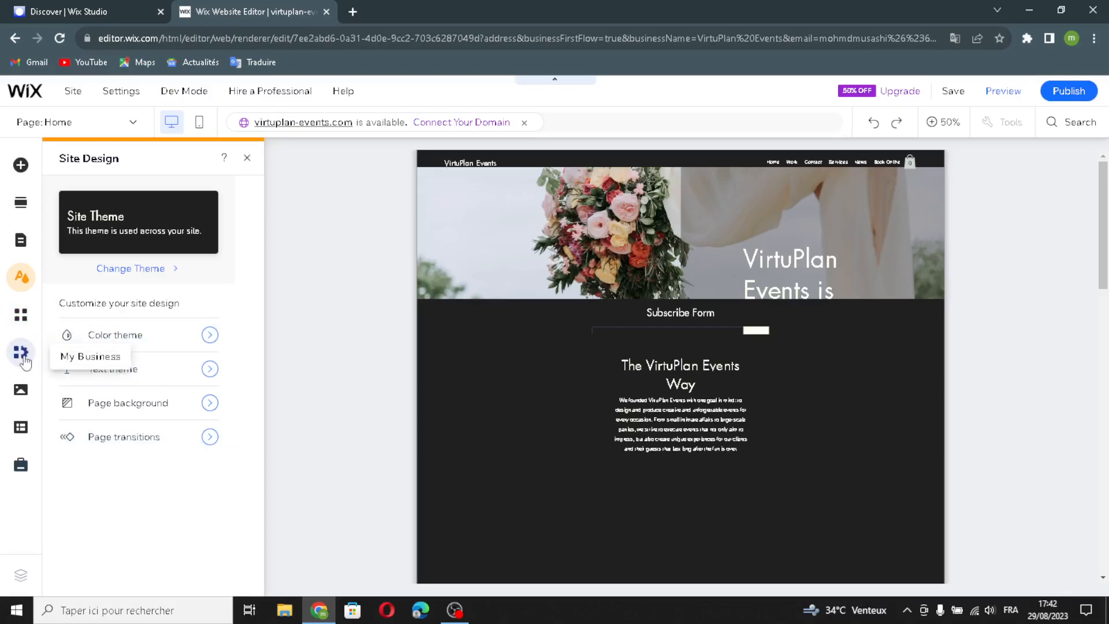
click(23, 391)
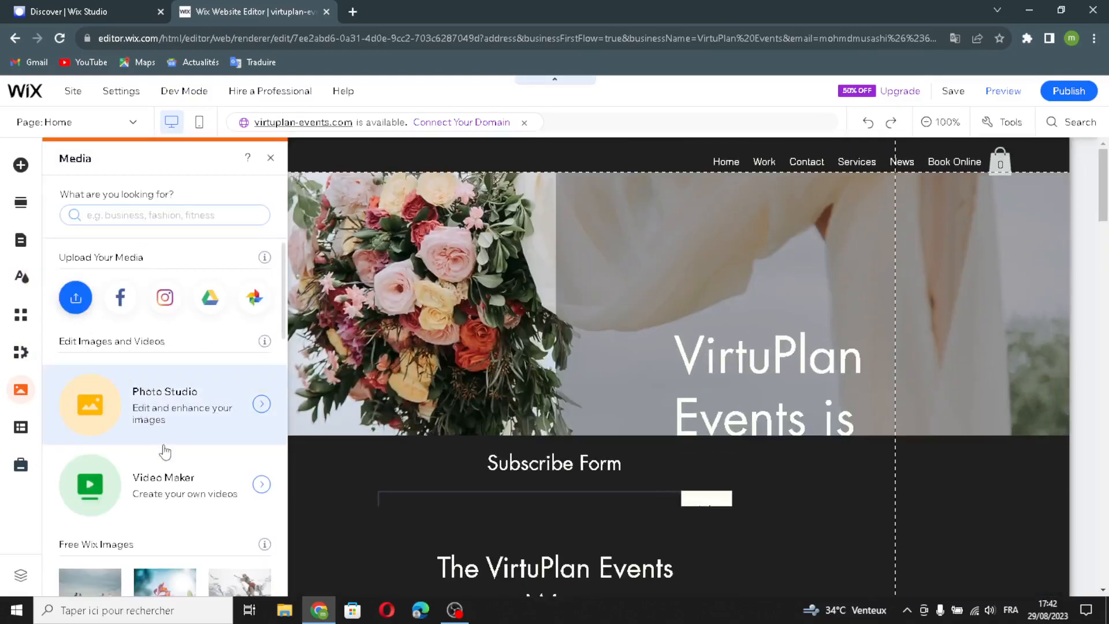
scroll(106, 508, down, 3)
scroll(105, 508, down, 5)
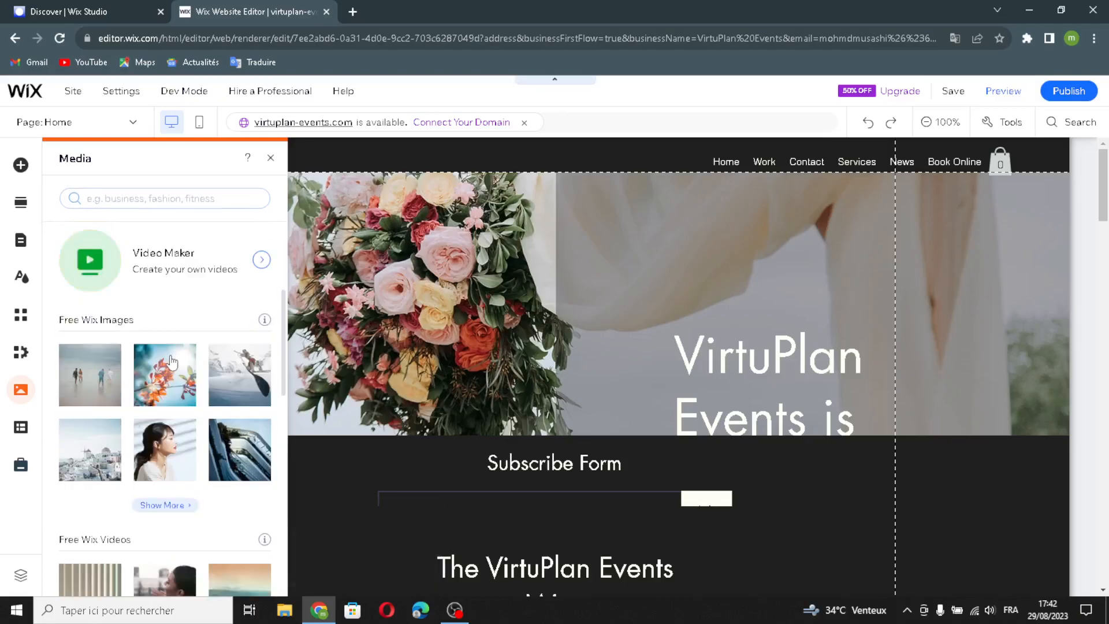
scroll(203, 362, down, 4)
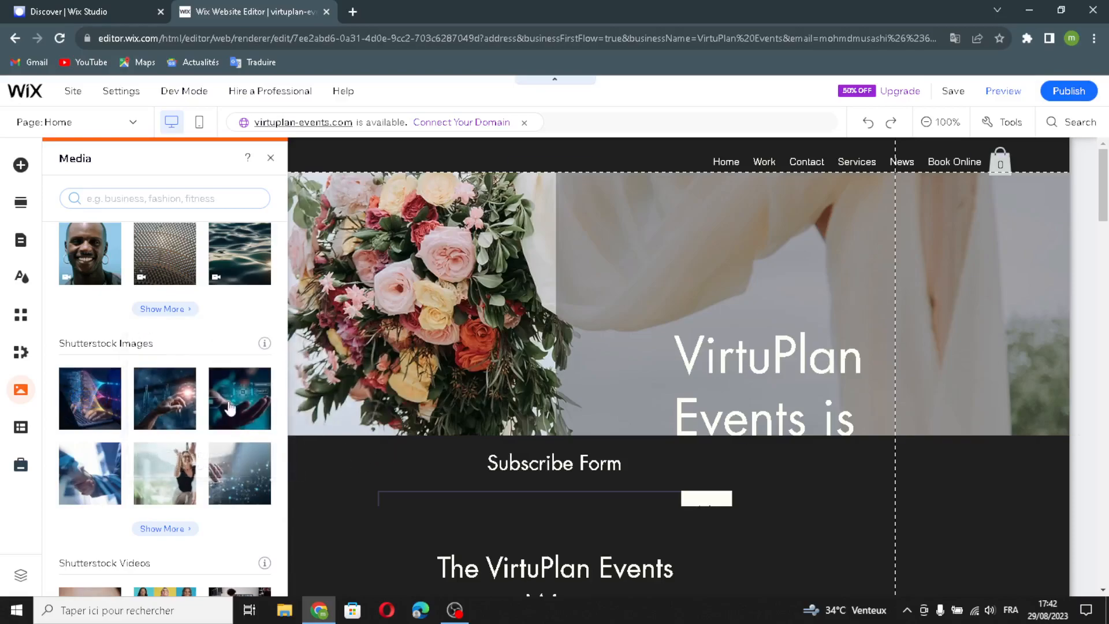
scroll(150, 462, down, 4)
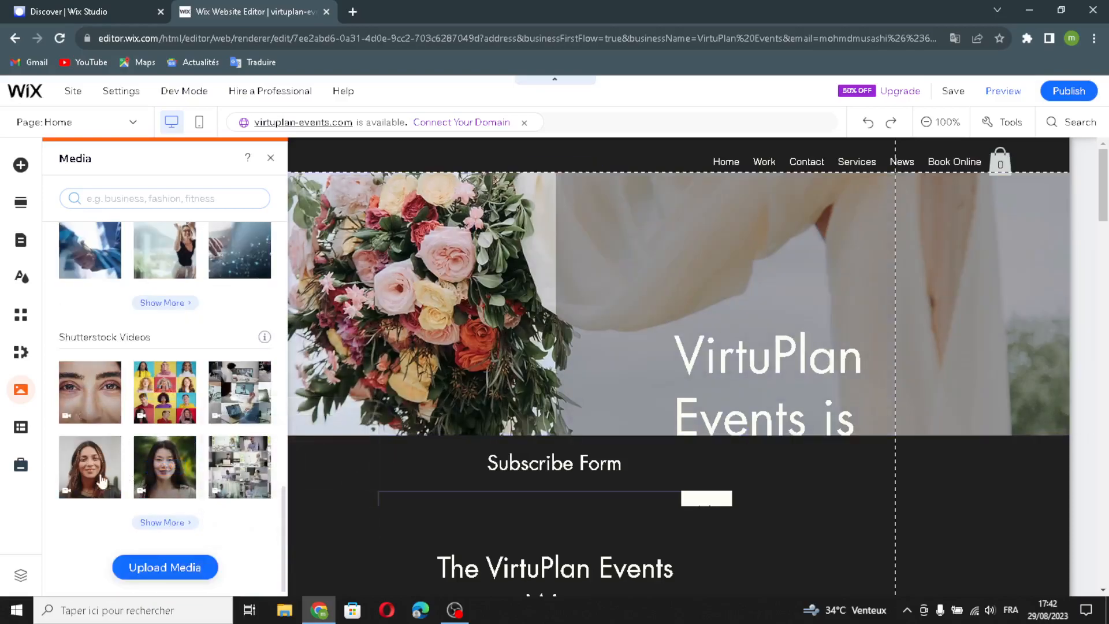
Step: View the CMS and the Marketing & SEO offerings, and return to the Home page canvas
click(21, 428)
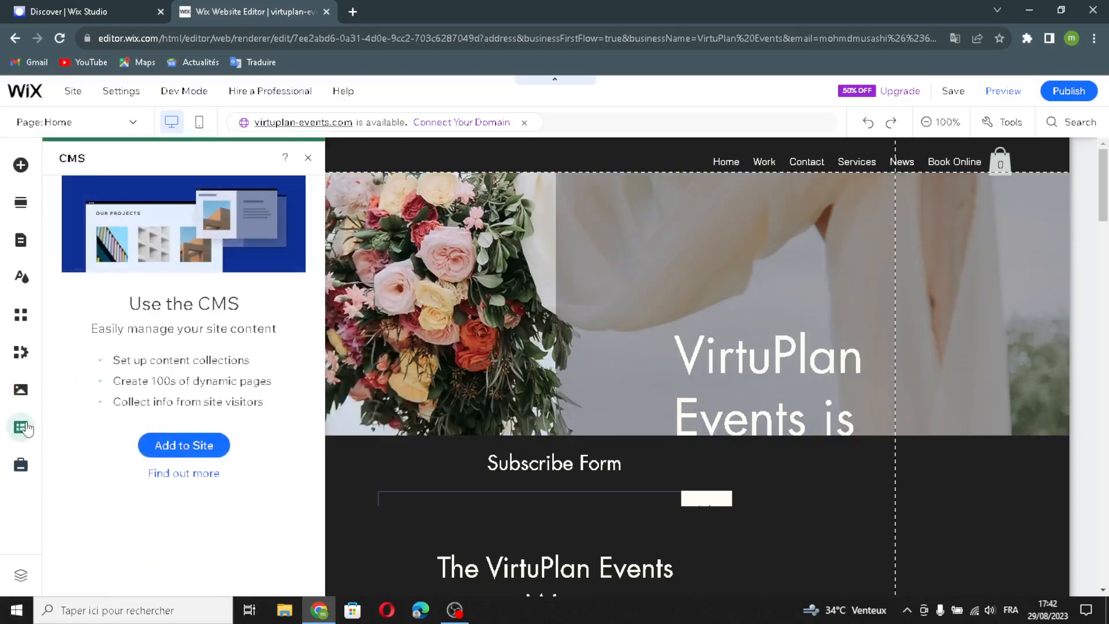
click(21, 466)
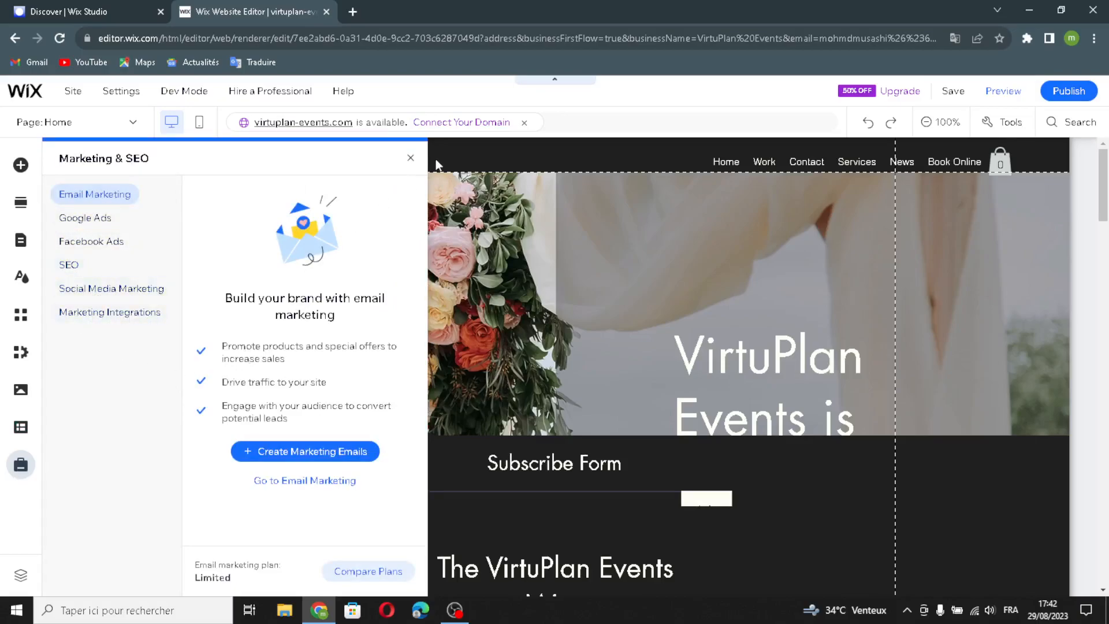
click(411, 161)
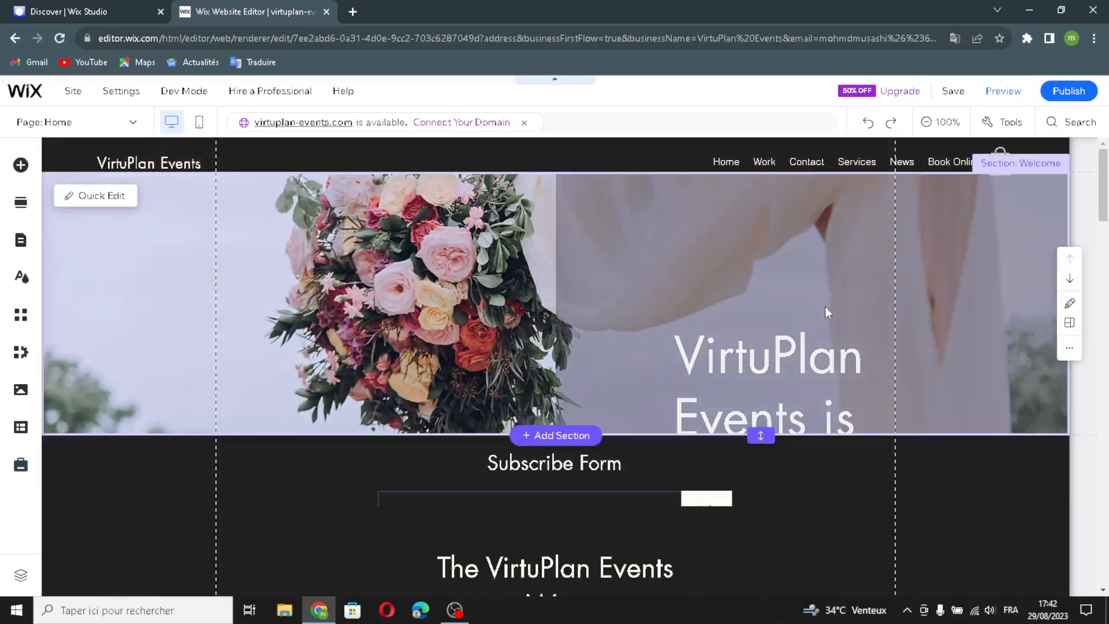
Step: Move the Book a Service section up above the Past Events section on the Home page
scroll(855, 352, down, 5)
scroll(764, 367, down, 15)
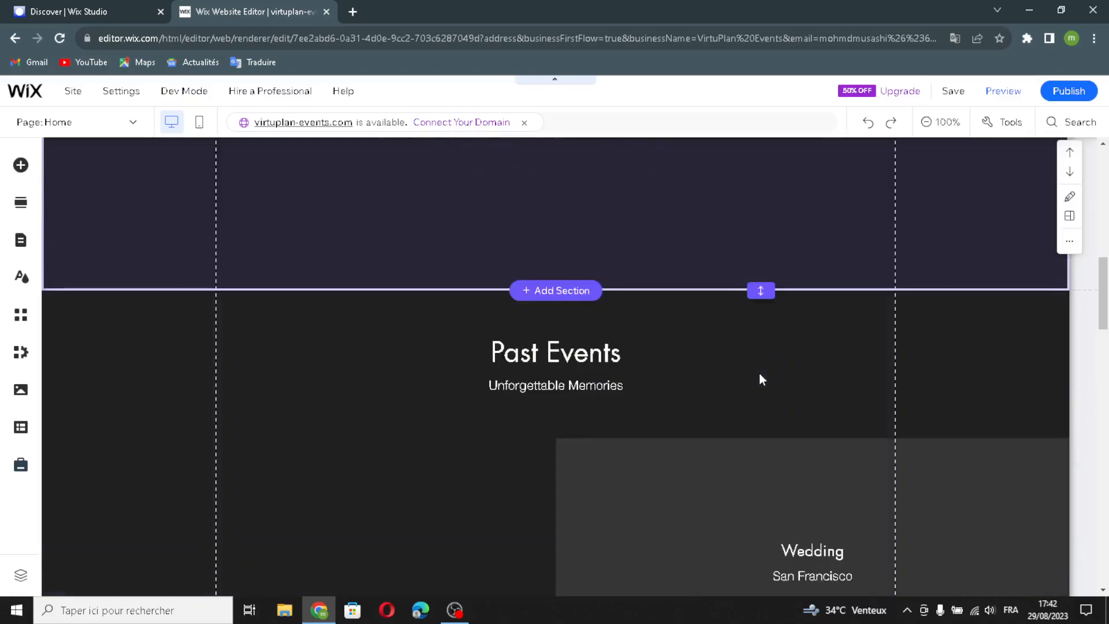
scroll(759, 383, down, 5)
scroll(733, 316, up, 5)
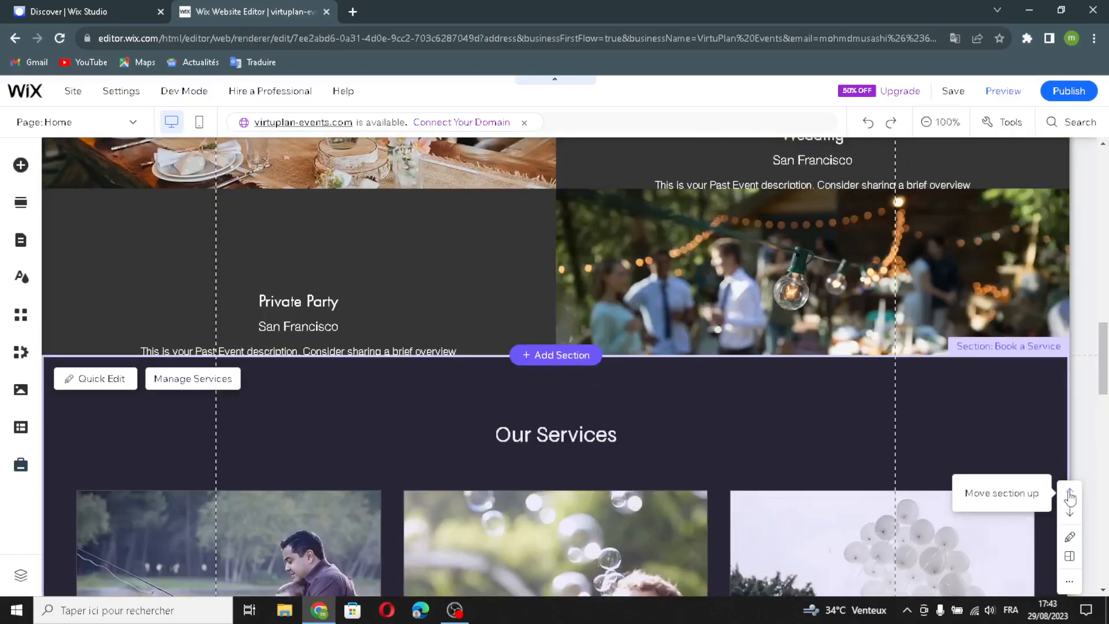
scroll(1070, 505, down, 6)
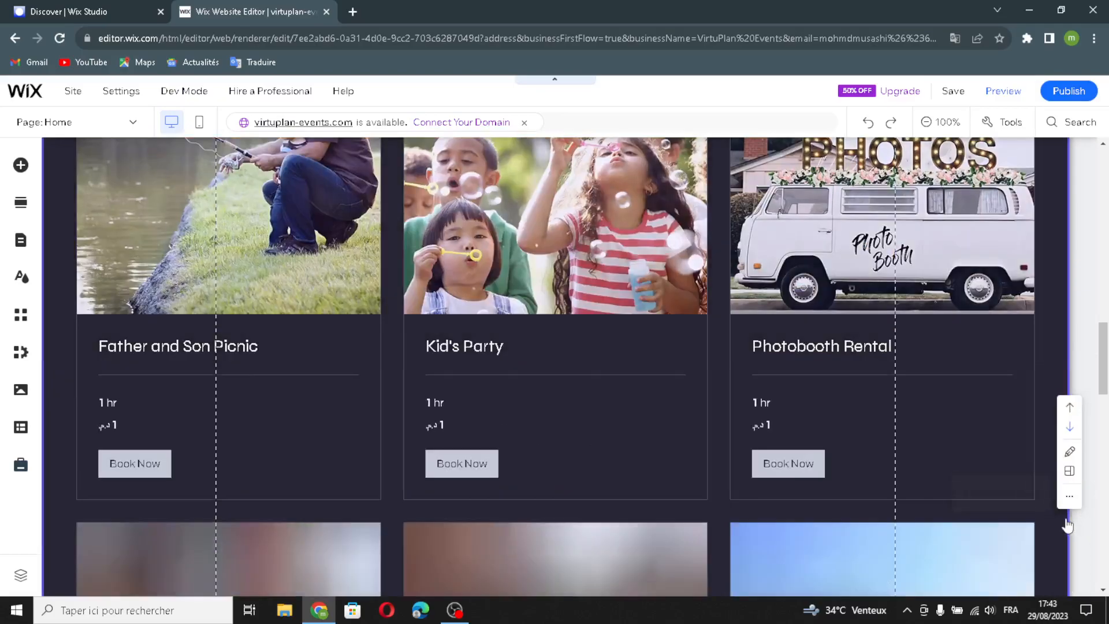
scroll(1077, 456, up, 6)
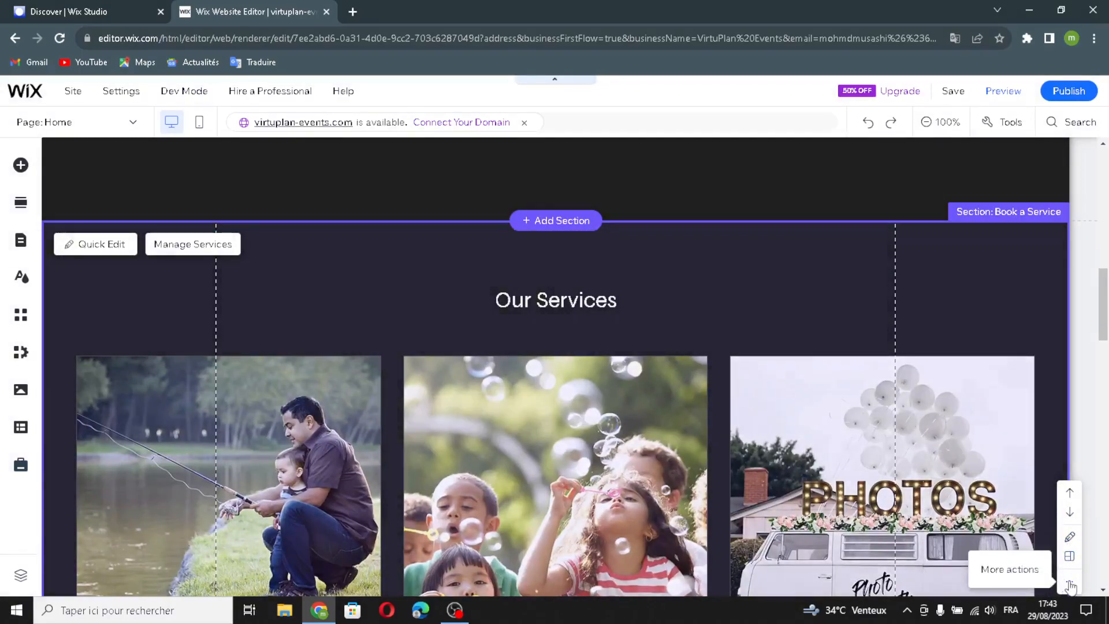
Step: Inspect the additional actions for the Book a Service section and check its placement relative to Past Events
click(1069, 586)
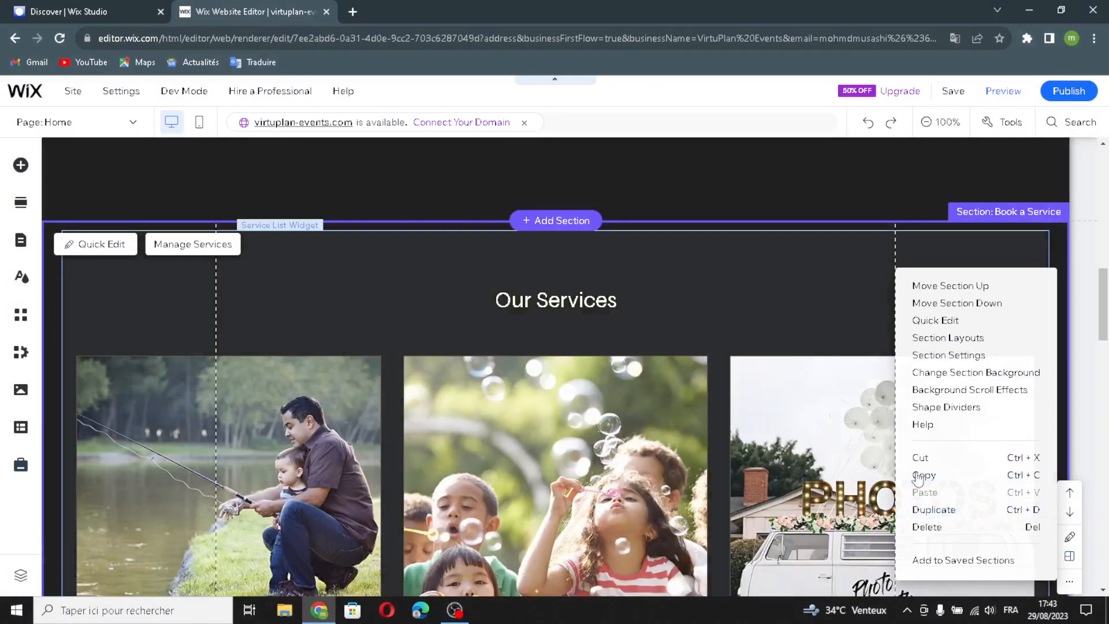
click(604, 302)
scroll(604, 301, down, 6)
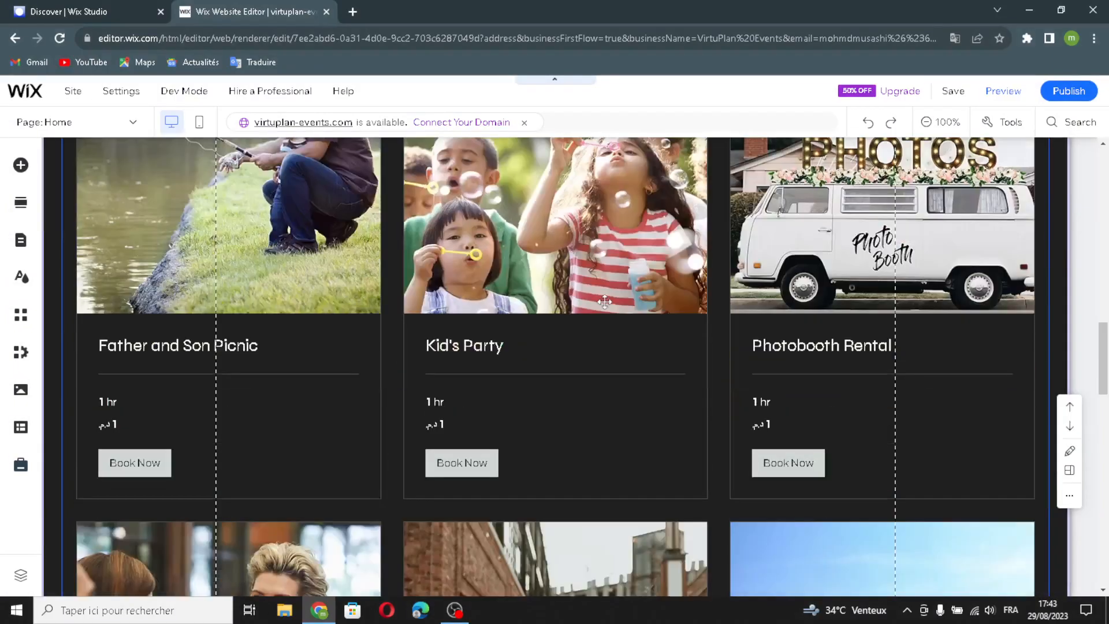
scroll(599, 323, down, 12)
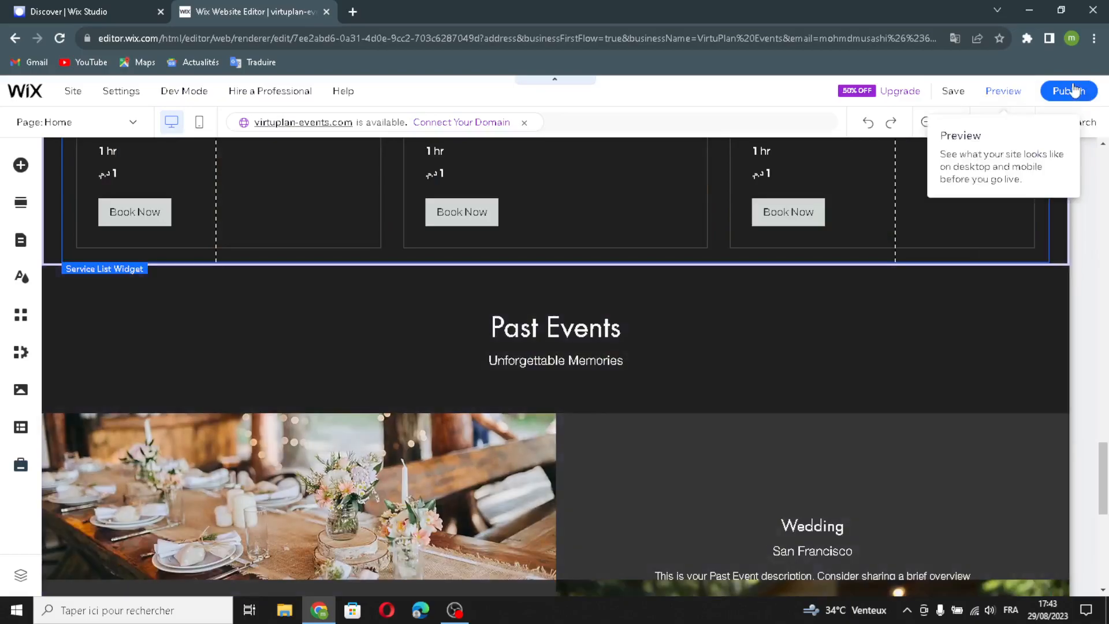